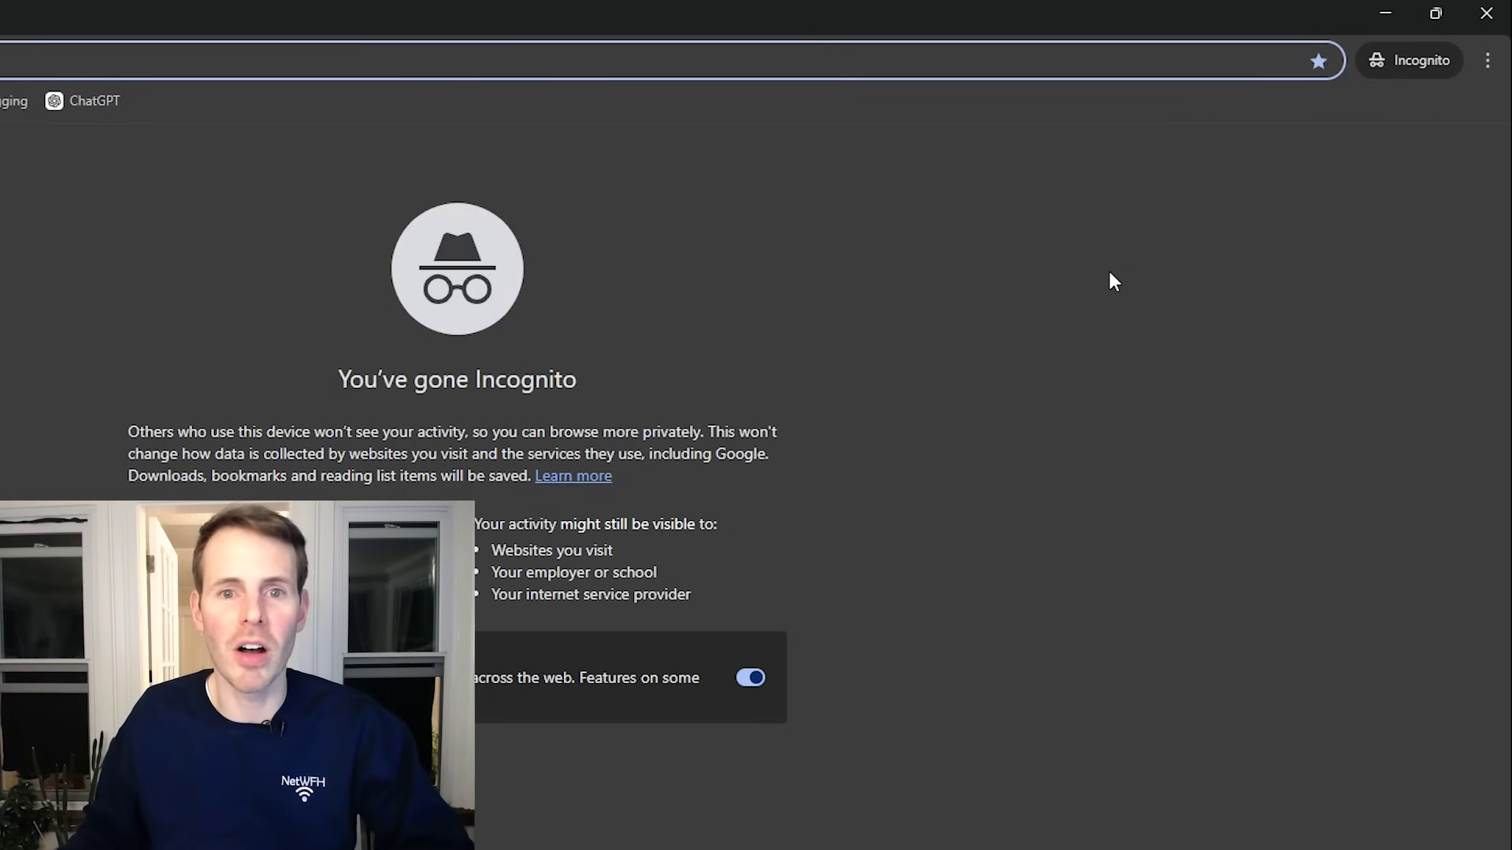
Under Chrome's Privacy and security > Security, set the secure DNS provider to Cloudflare (1.1.1.1).
click(1488, 61)
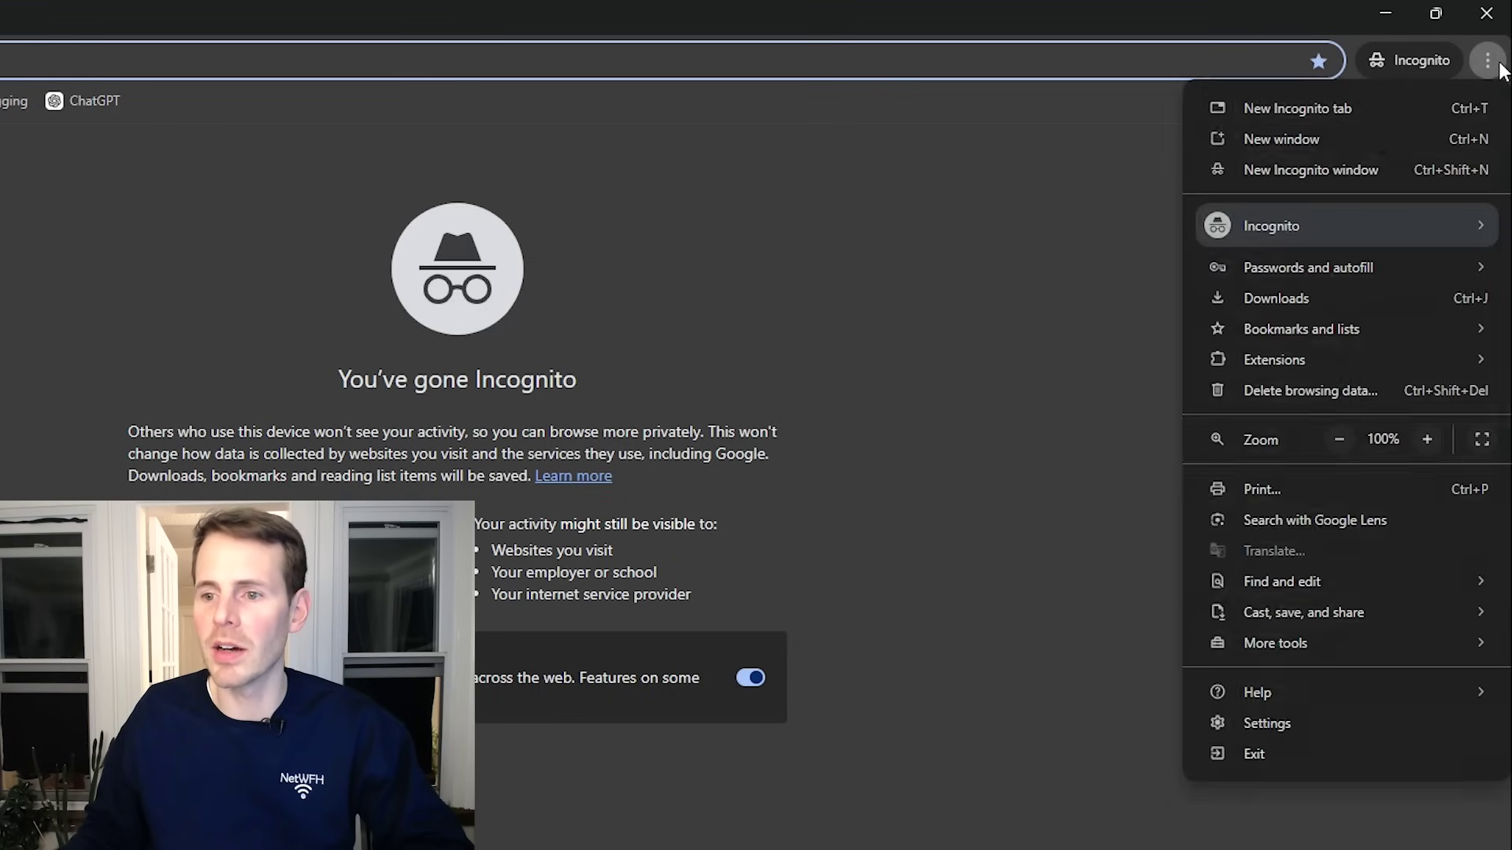
click(1283, 721)
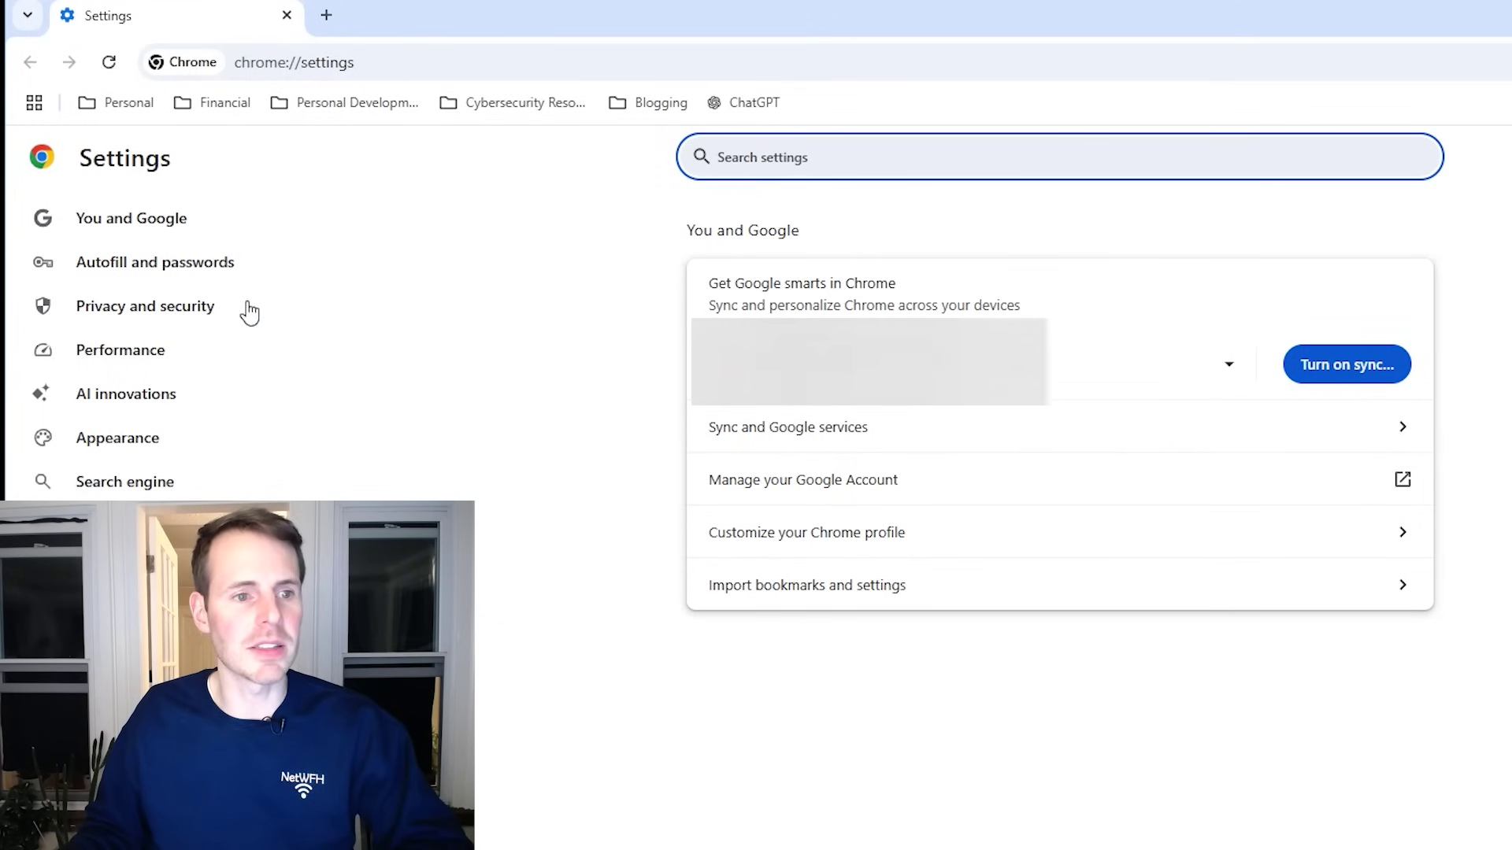
click(149, 311)
scroll(145, 307, down, 2)
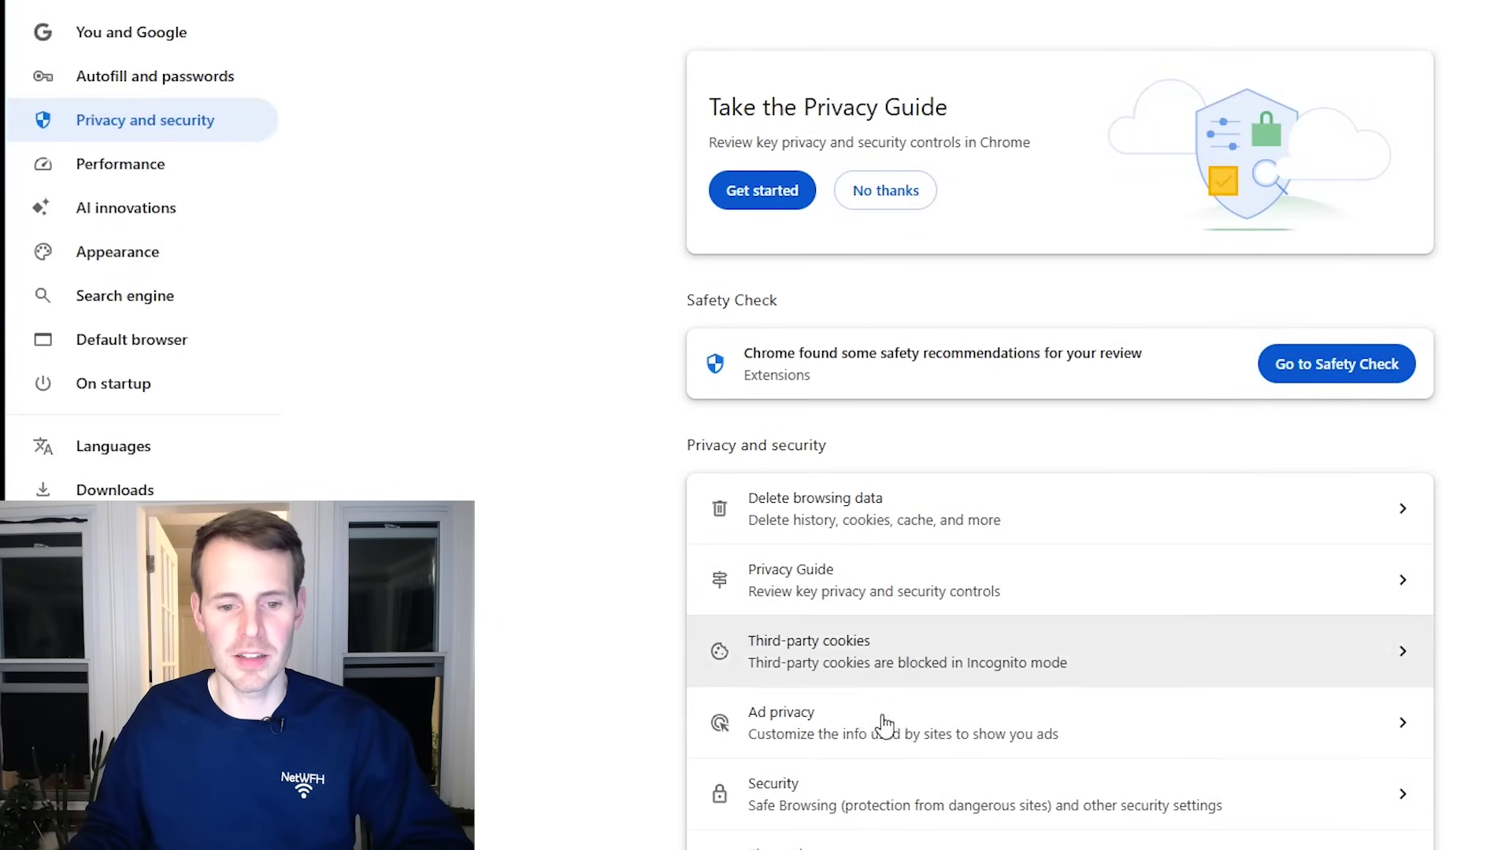
click(843, 815)
scroll(843, 816, down, 4)
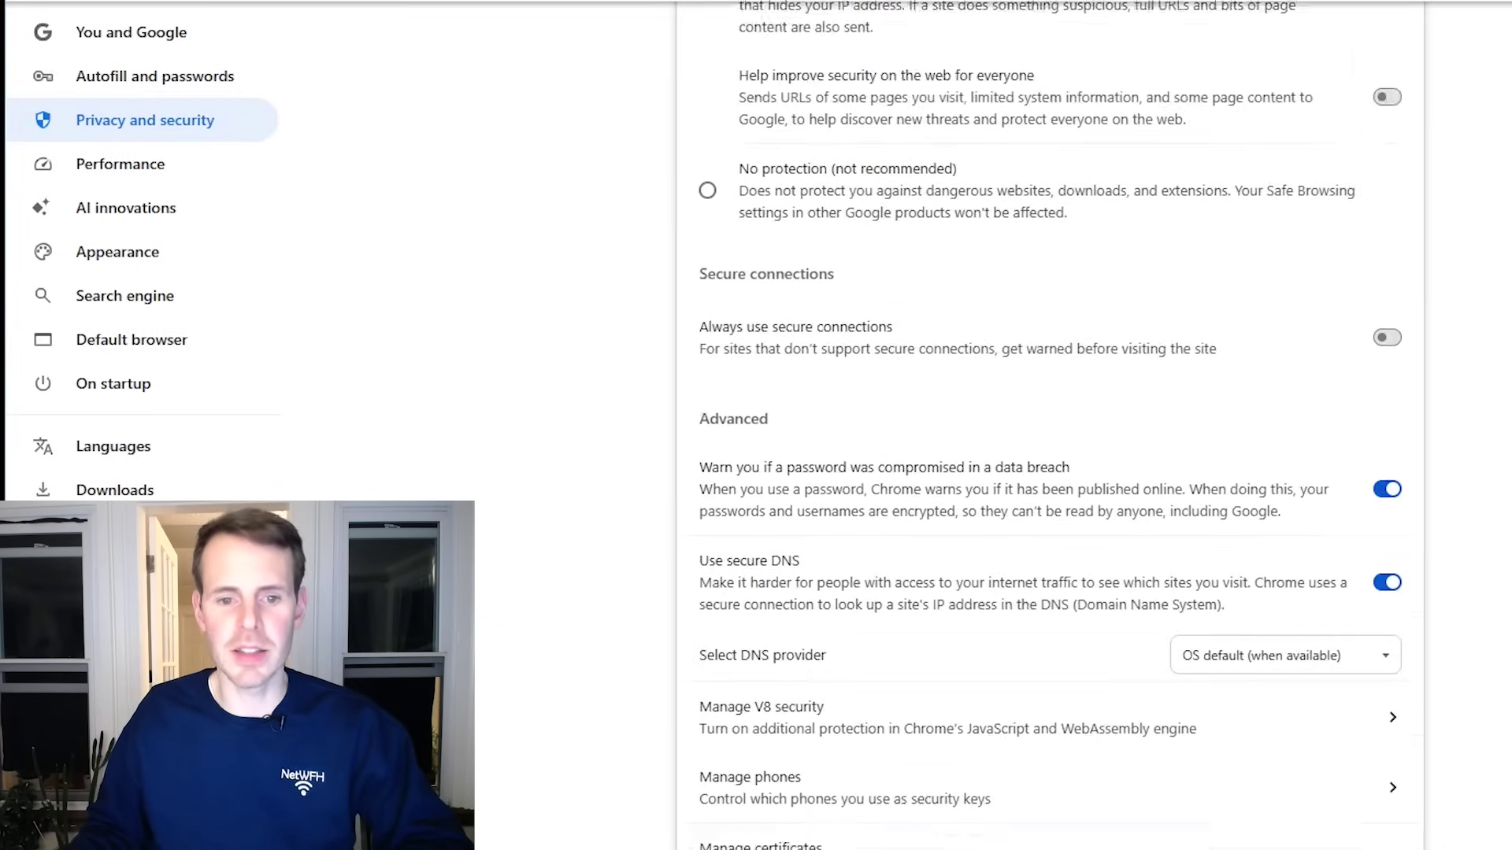
scroll(1049, 425, down, 1)
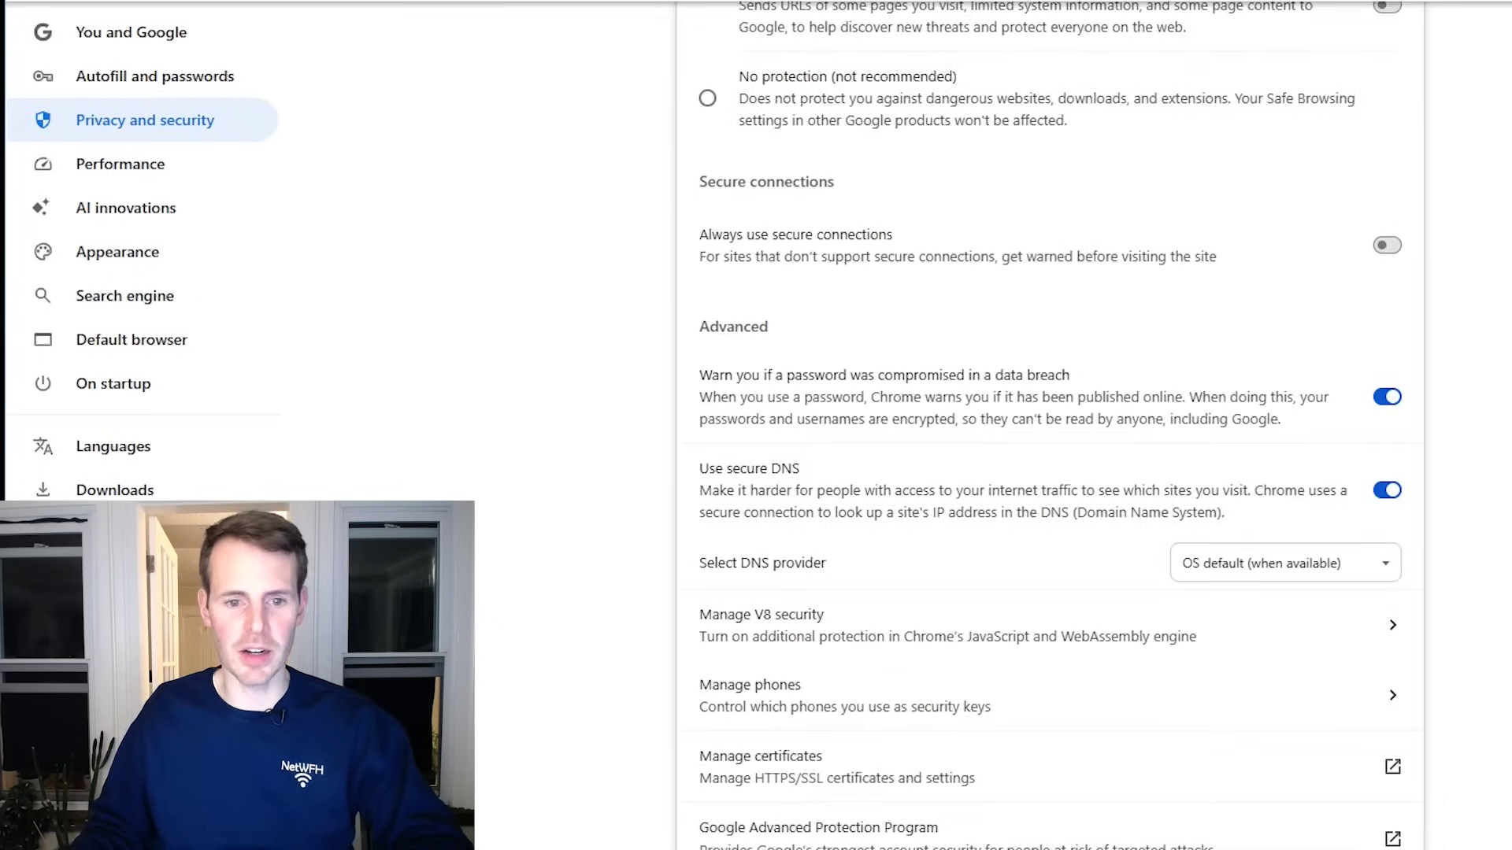
click(1243, 583)
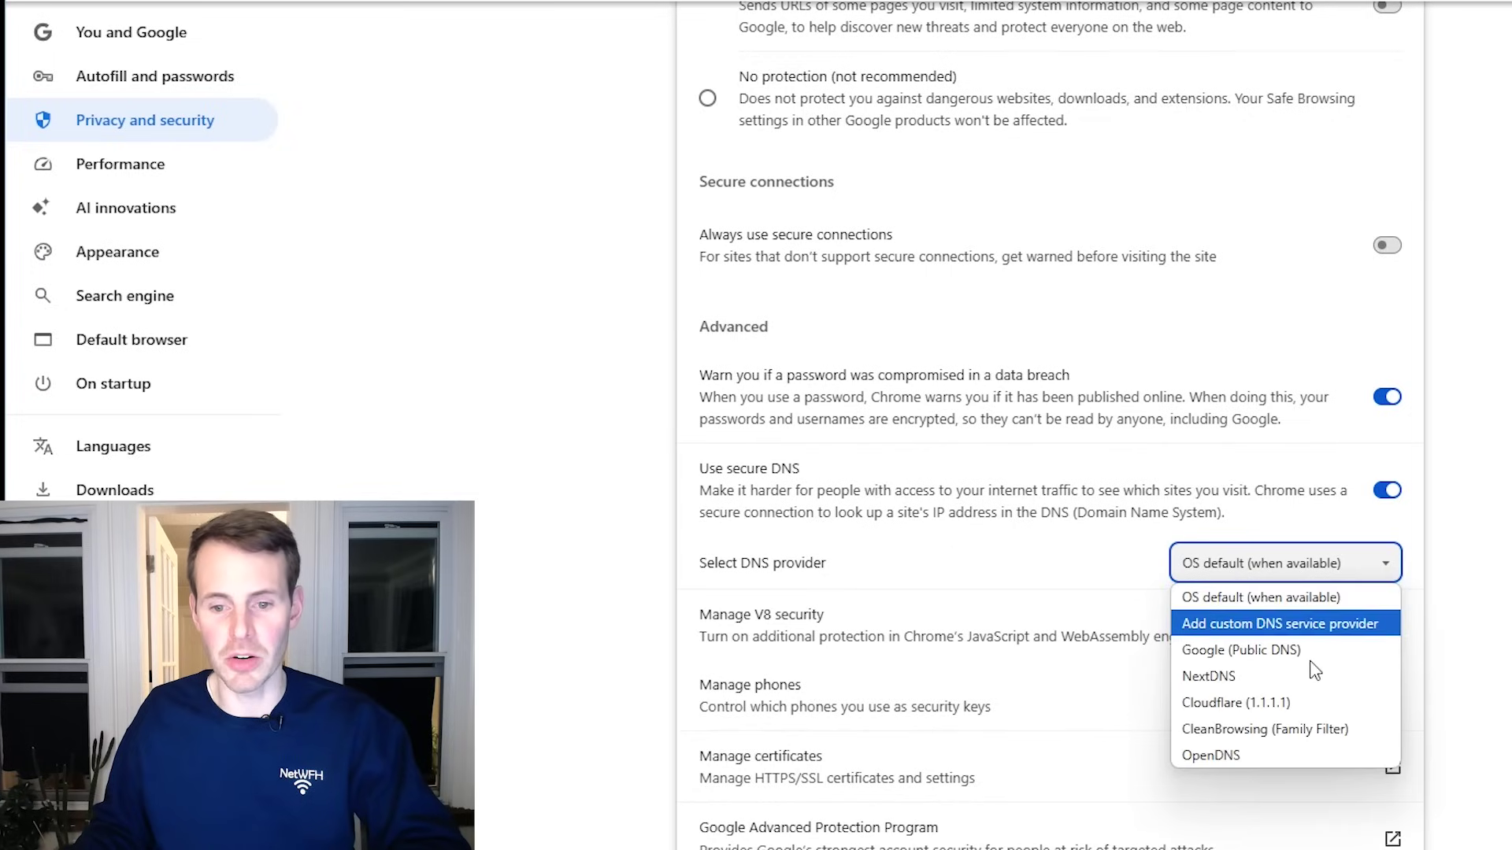
click(1291, 704)
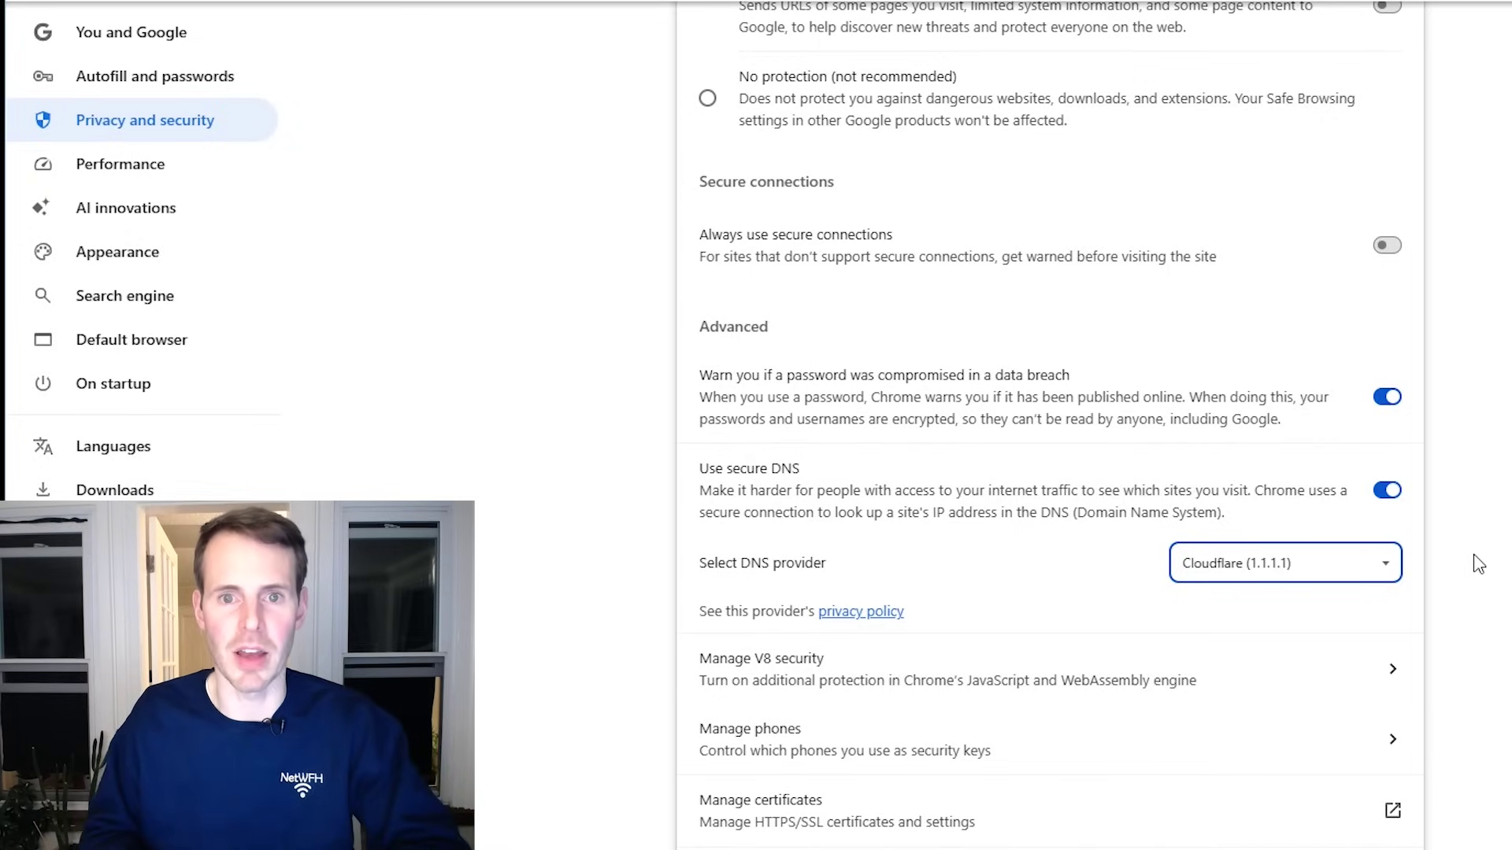
scroll(1478, 564, up, 1)
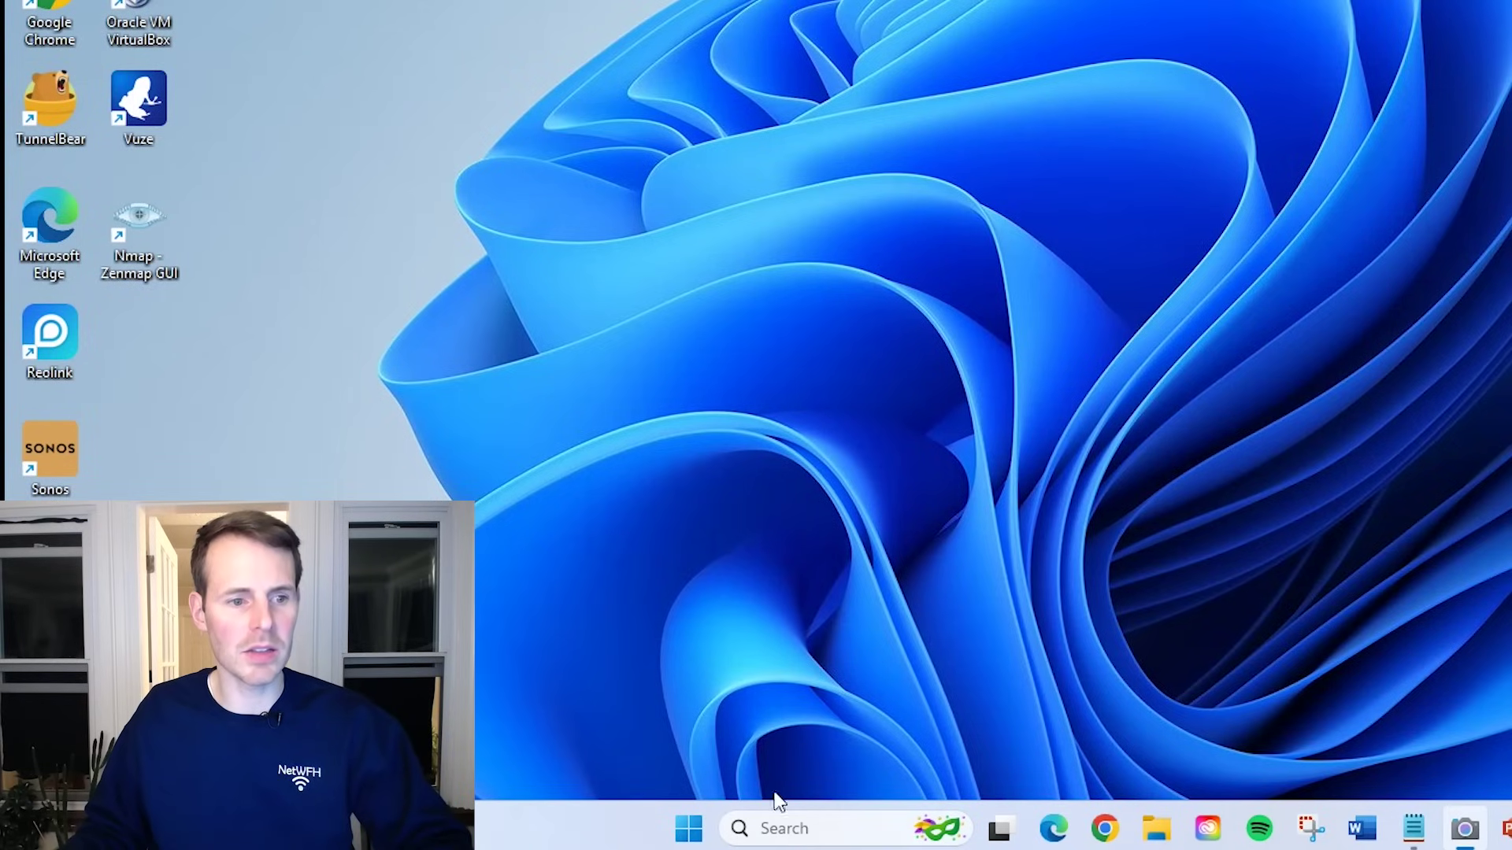
Launch Edge and select Cloudflare (1.1.1.1) as the secure DNS service provider under Privacy, search, and services.
double_click(55, 210)
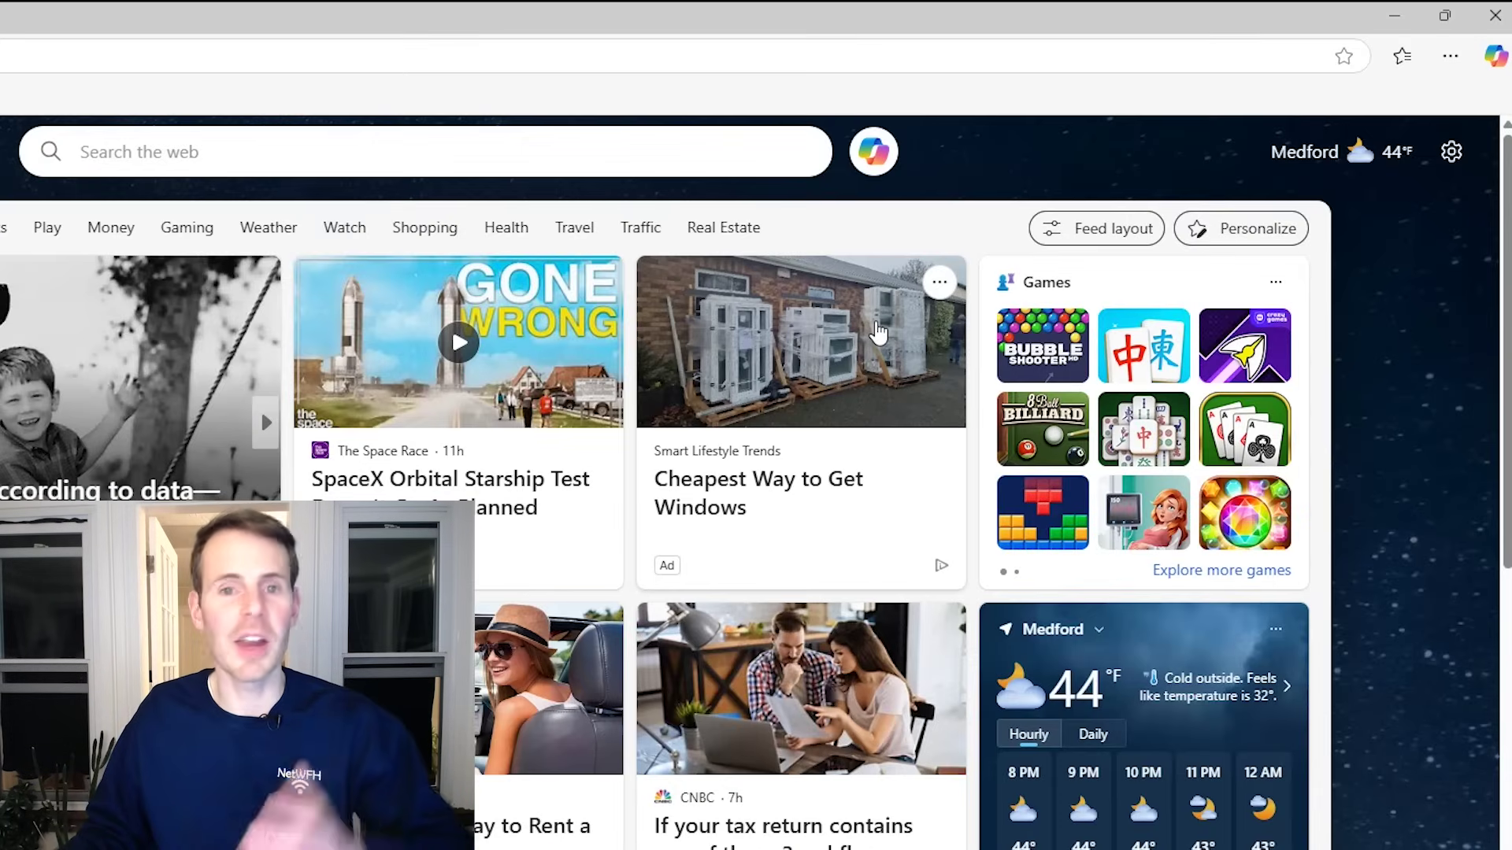
click(1450, 55)
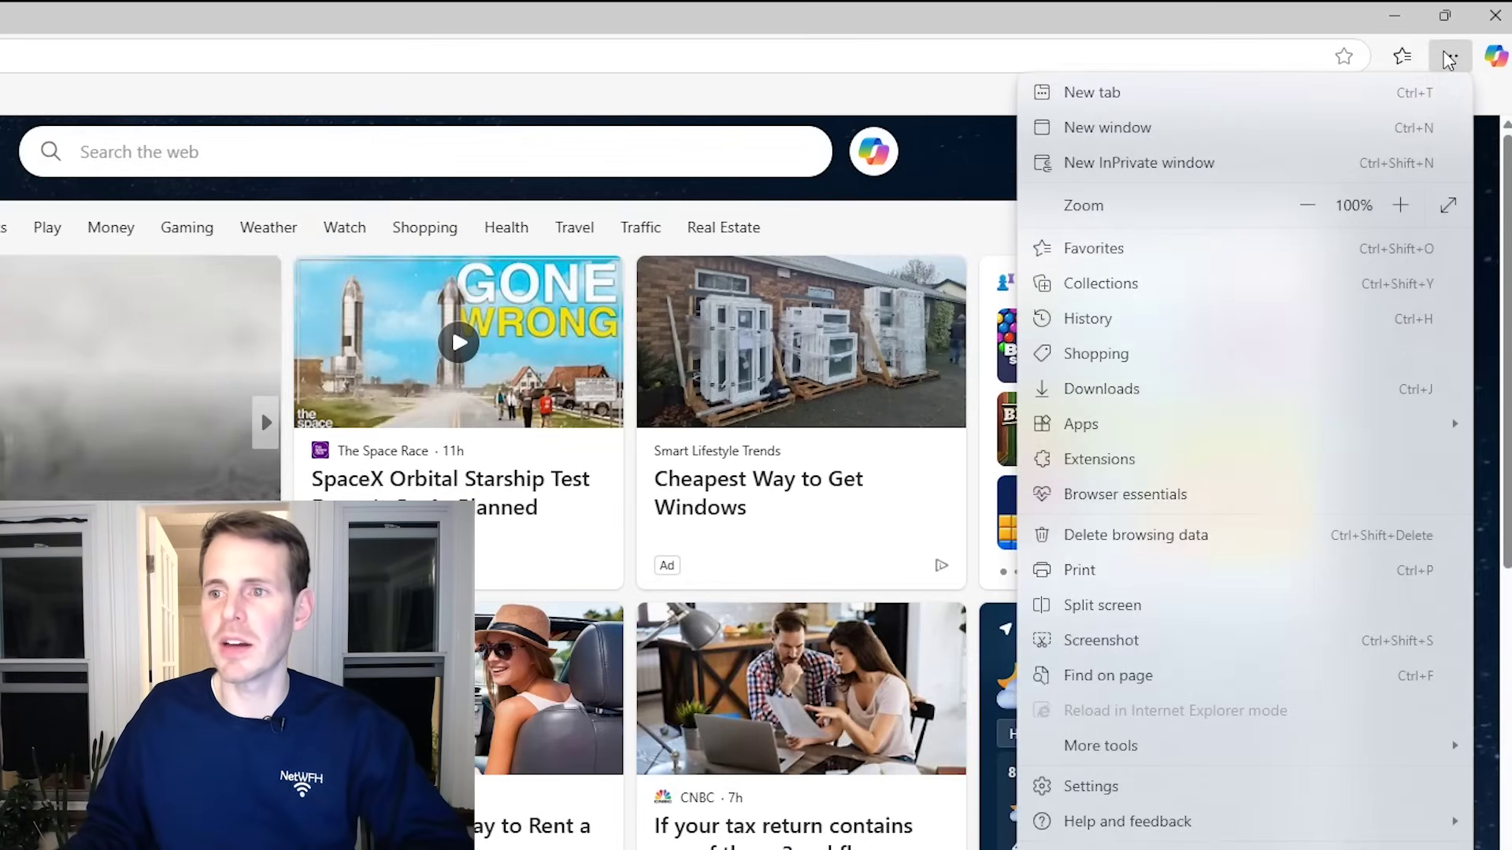
click(1123, 788)
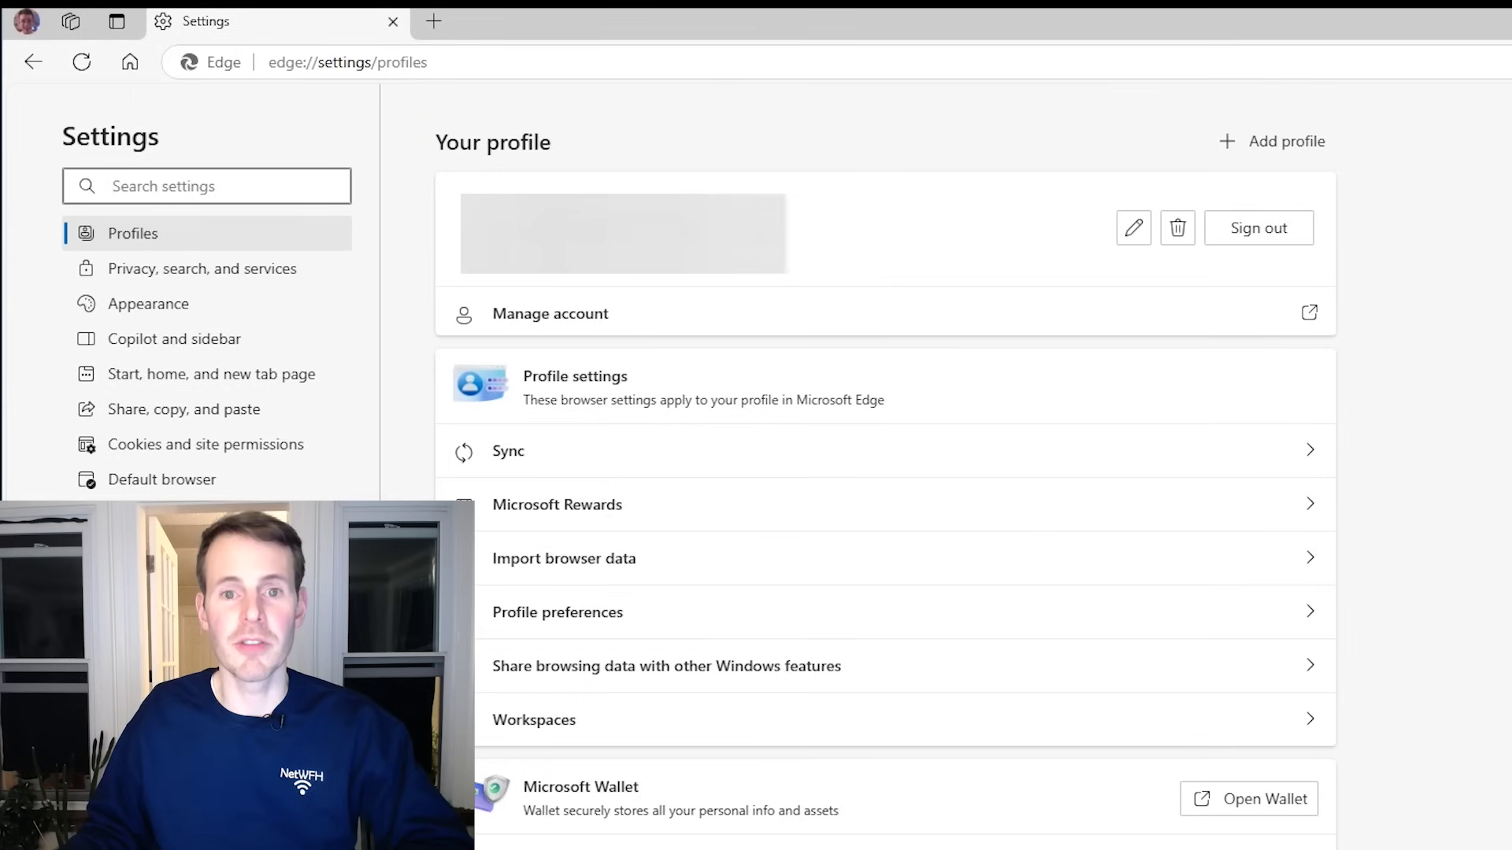
click(179, 277)
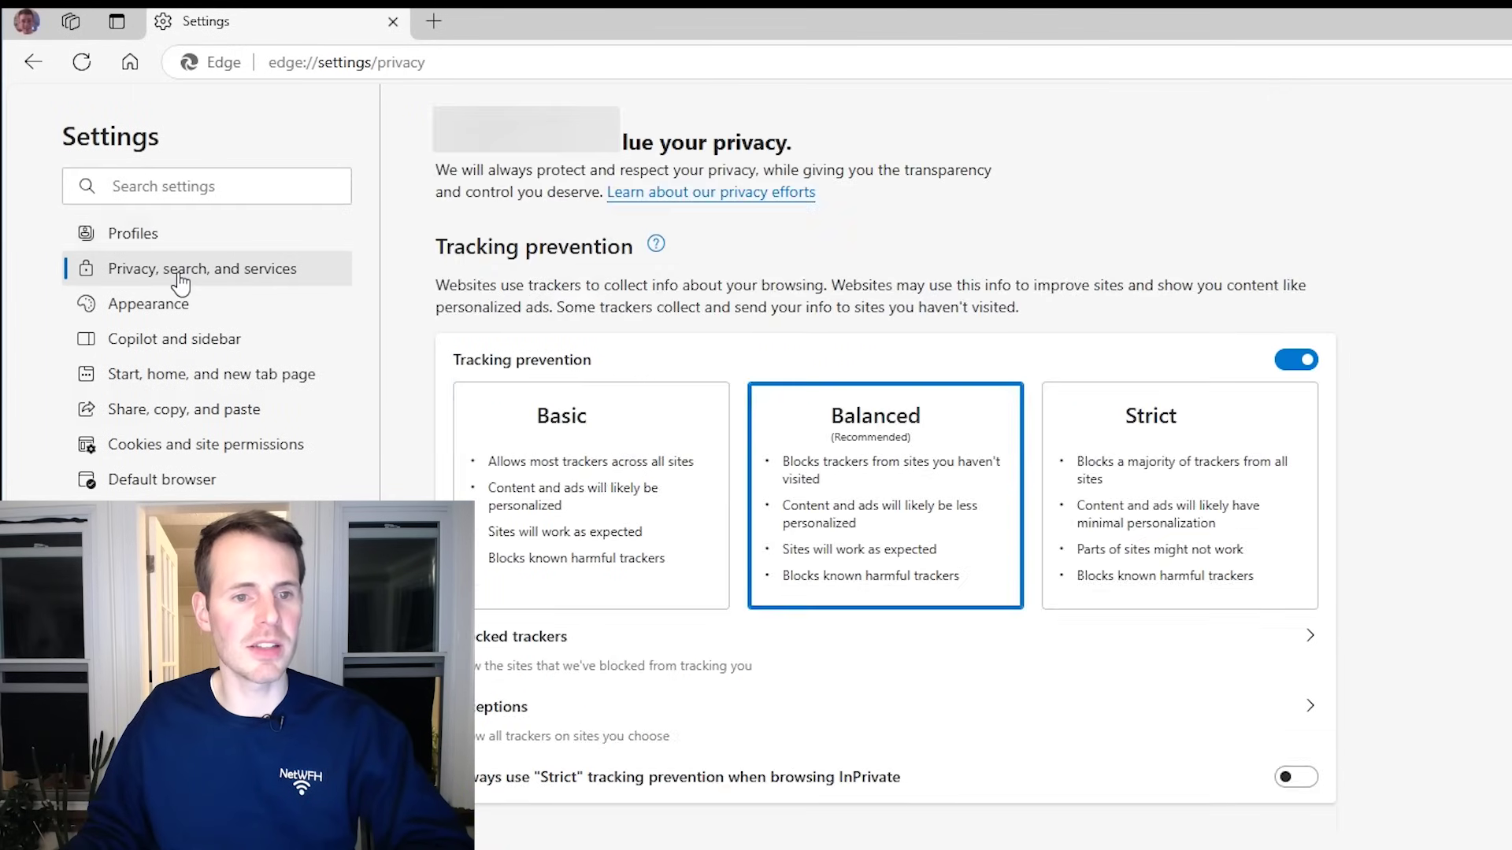
scroll(945, 426, down, 20)
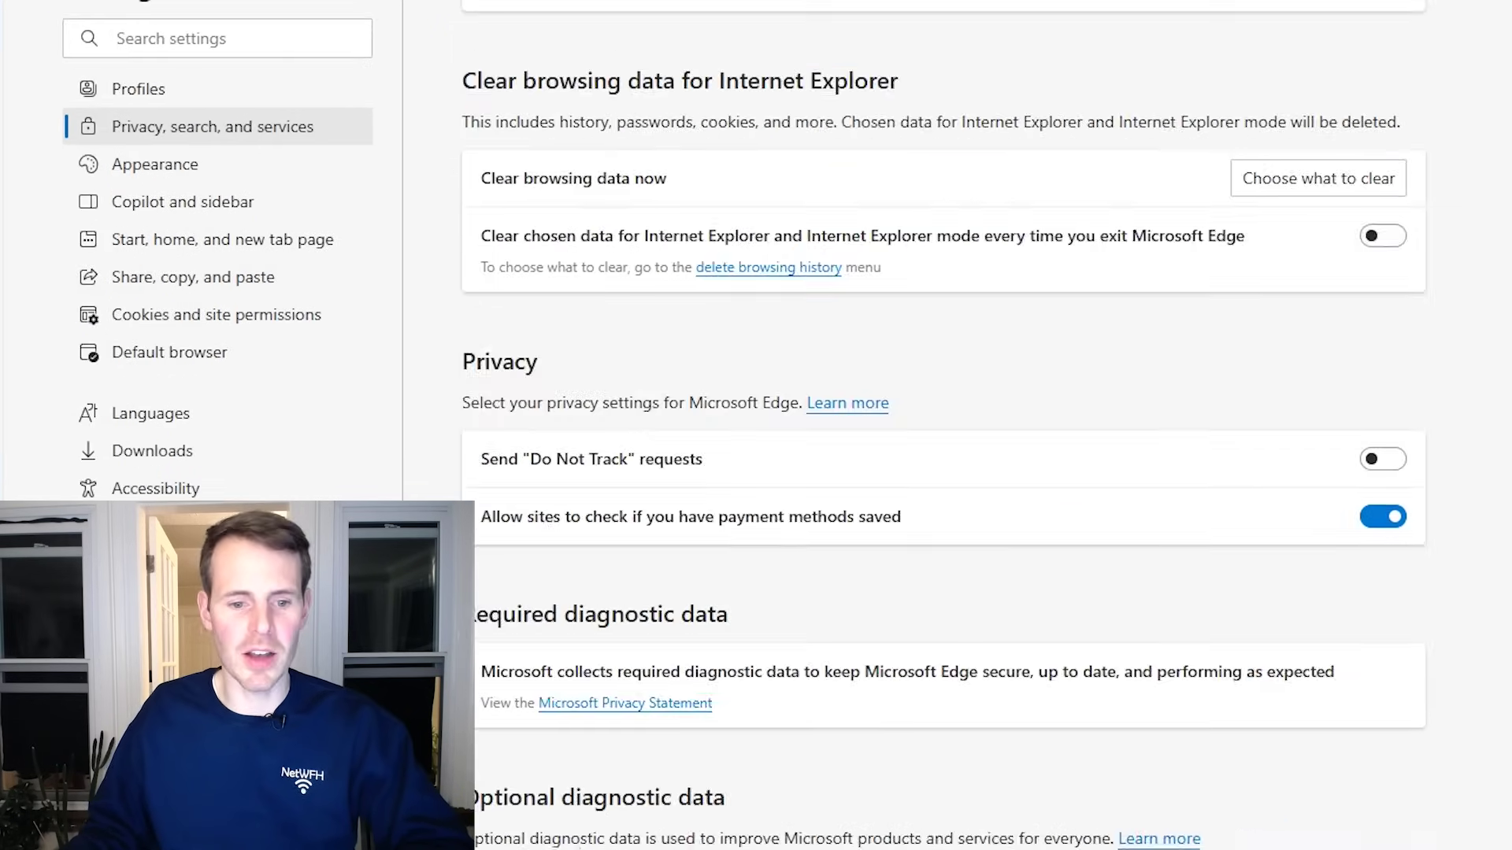
scroll(805, 400, down, 2)
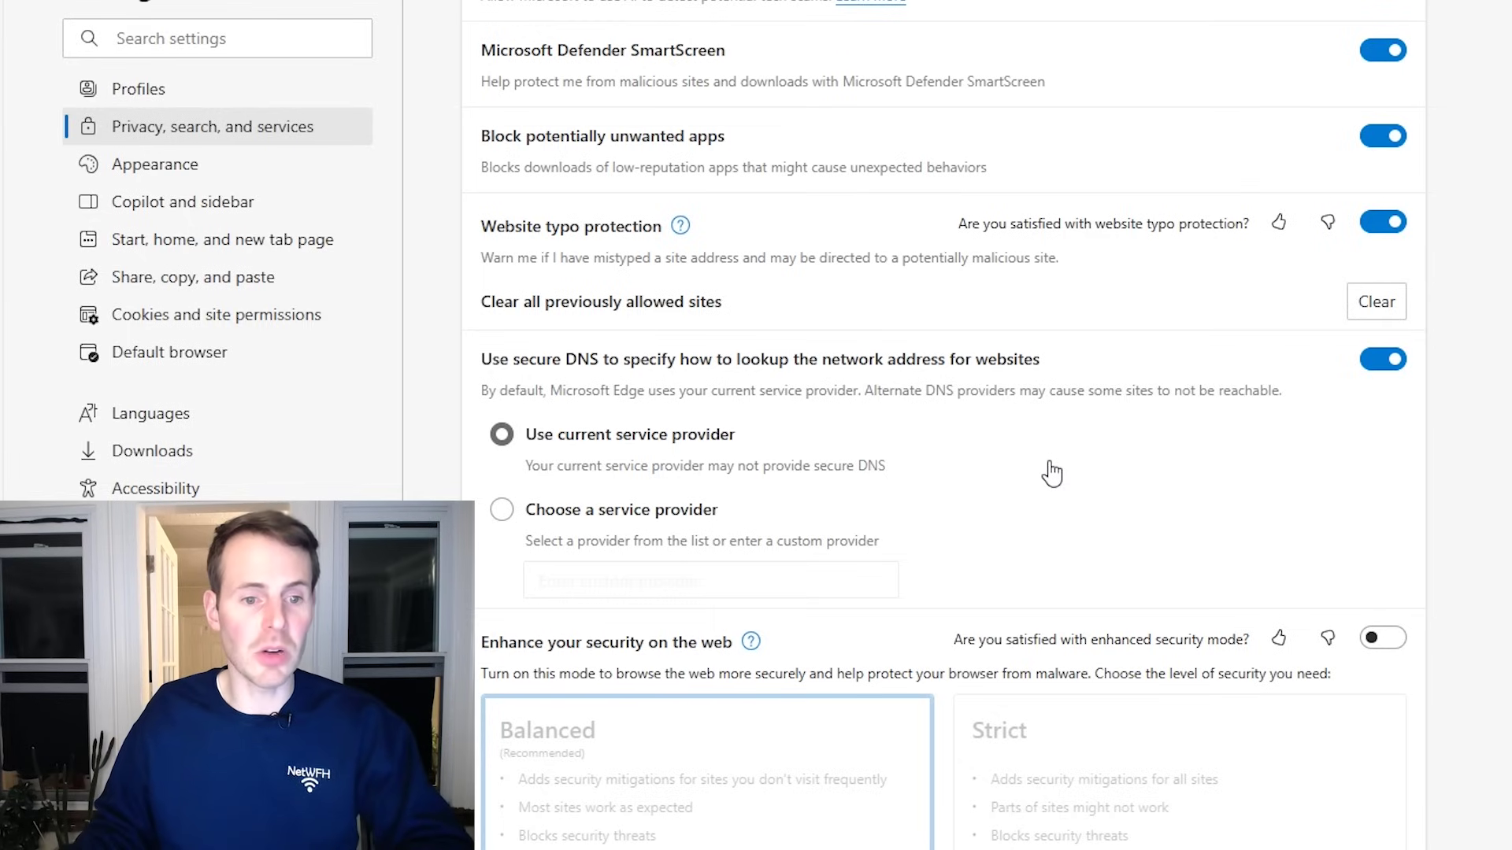
click(503, 512)
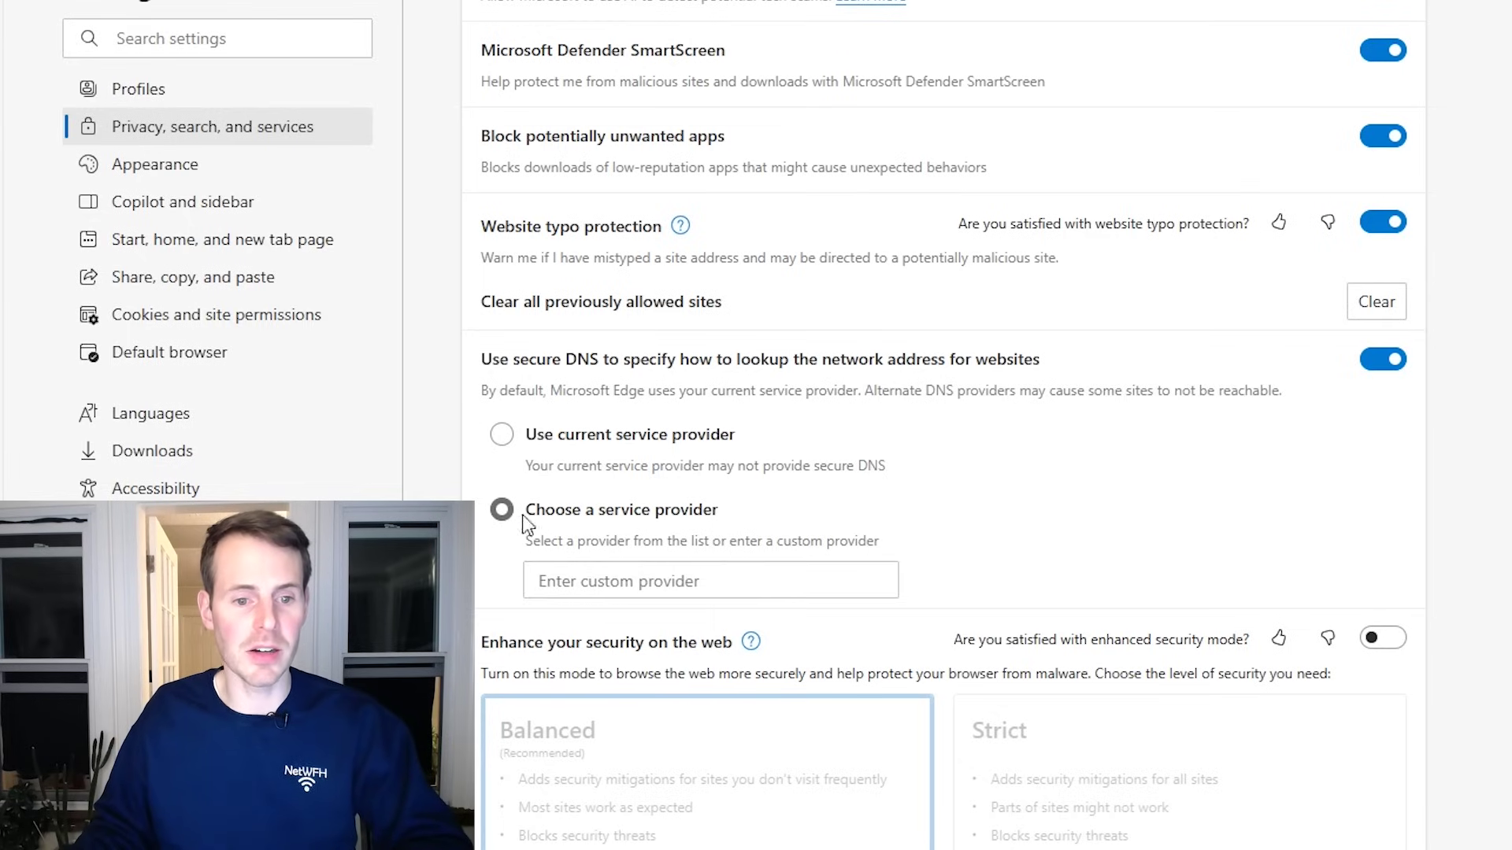
click(696, 577)
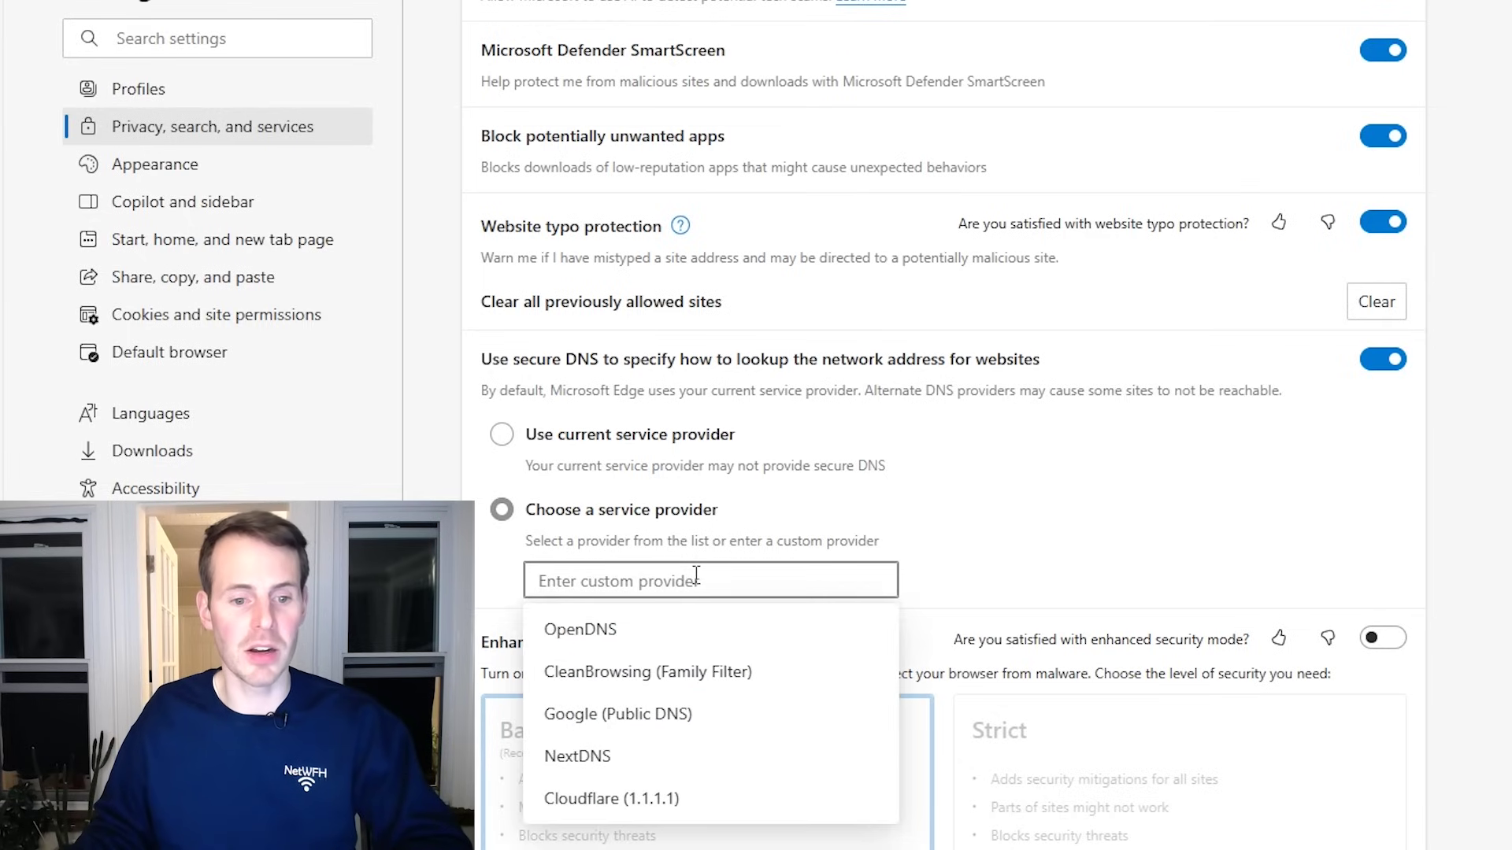
click(640, 801)
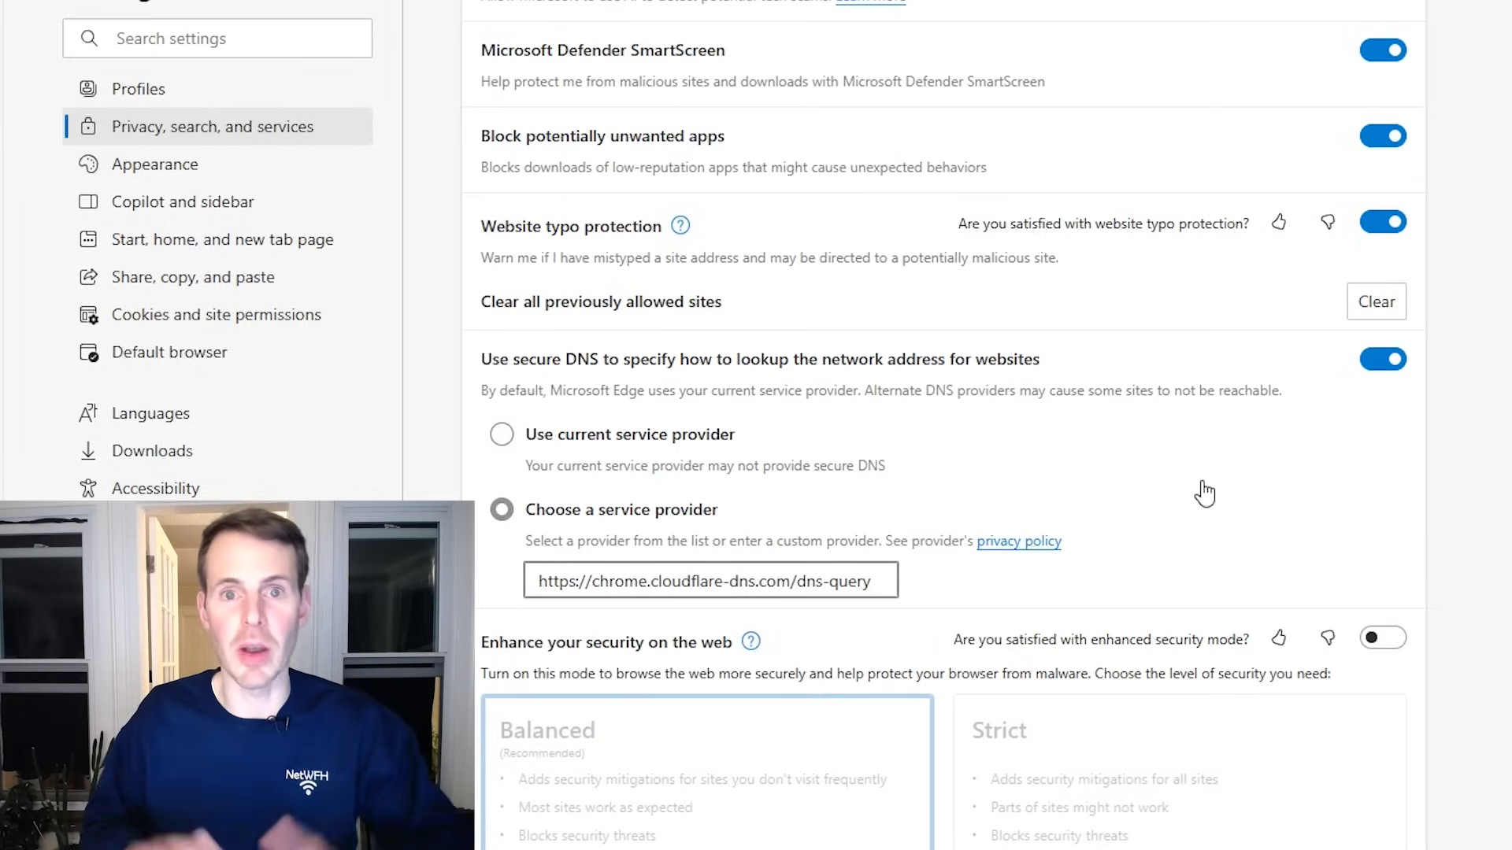
scroll(1205, 492, up, 3)
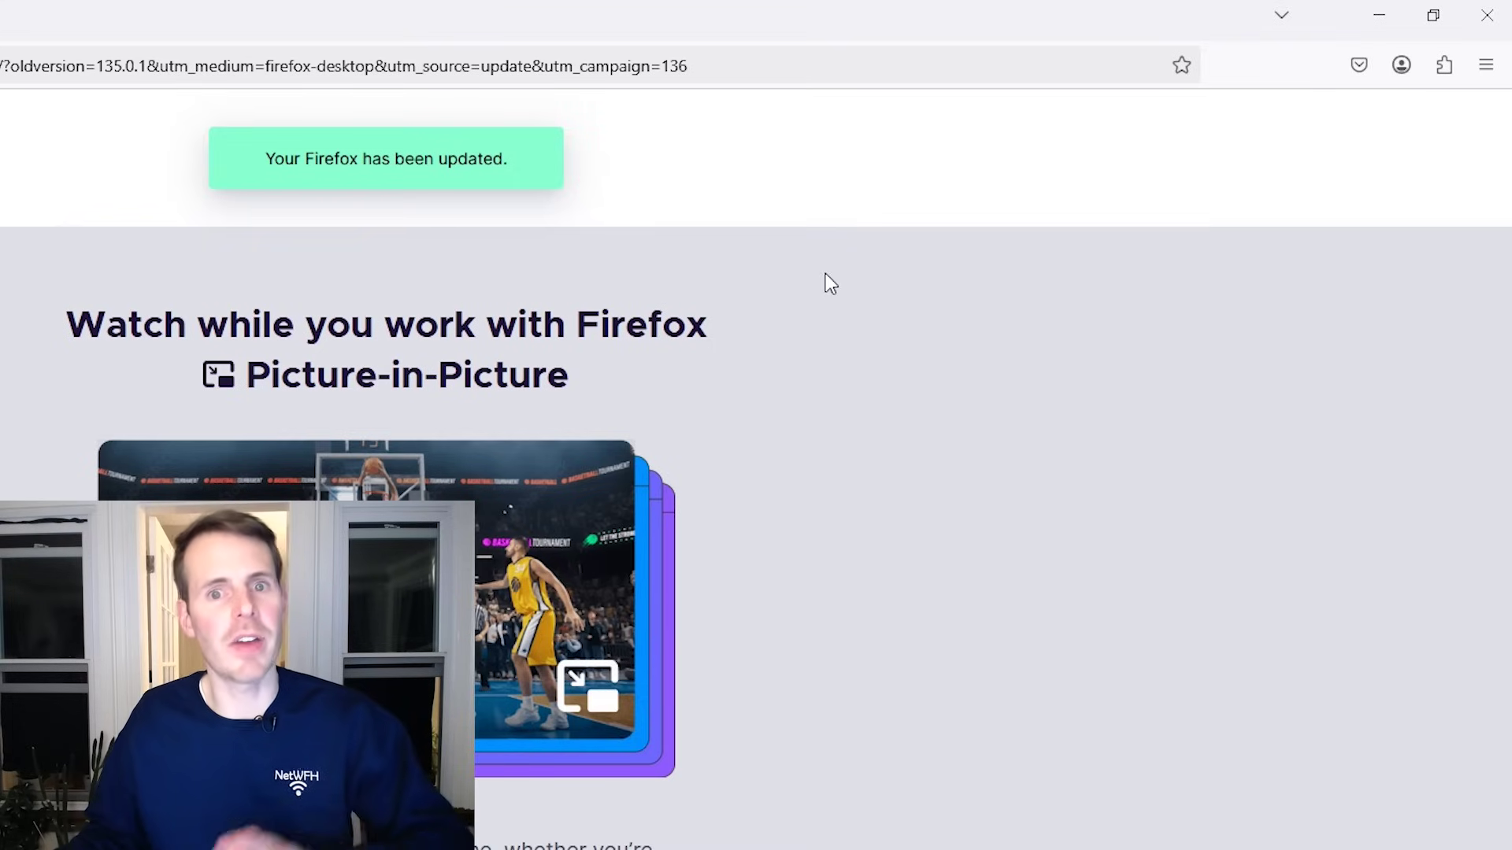
Open Firefox's Privacy & Security settings and scroll to the DNS over HTTPS section.
click(1489, 67)
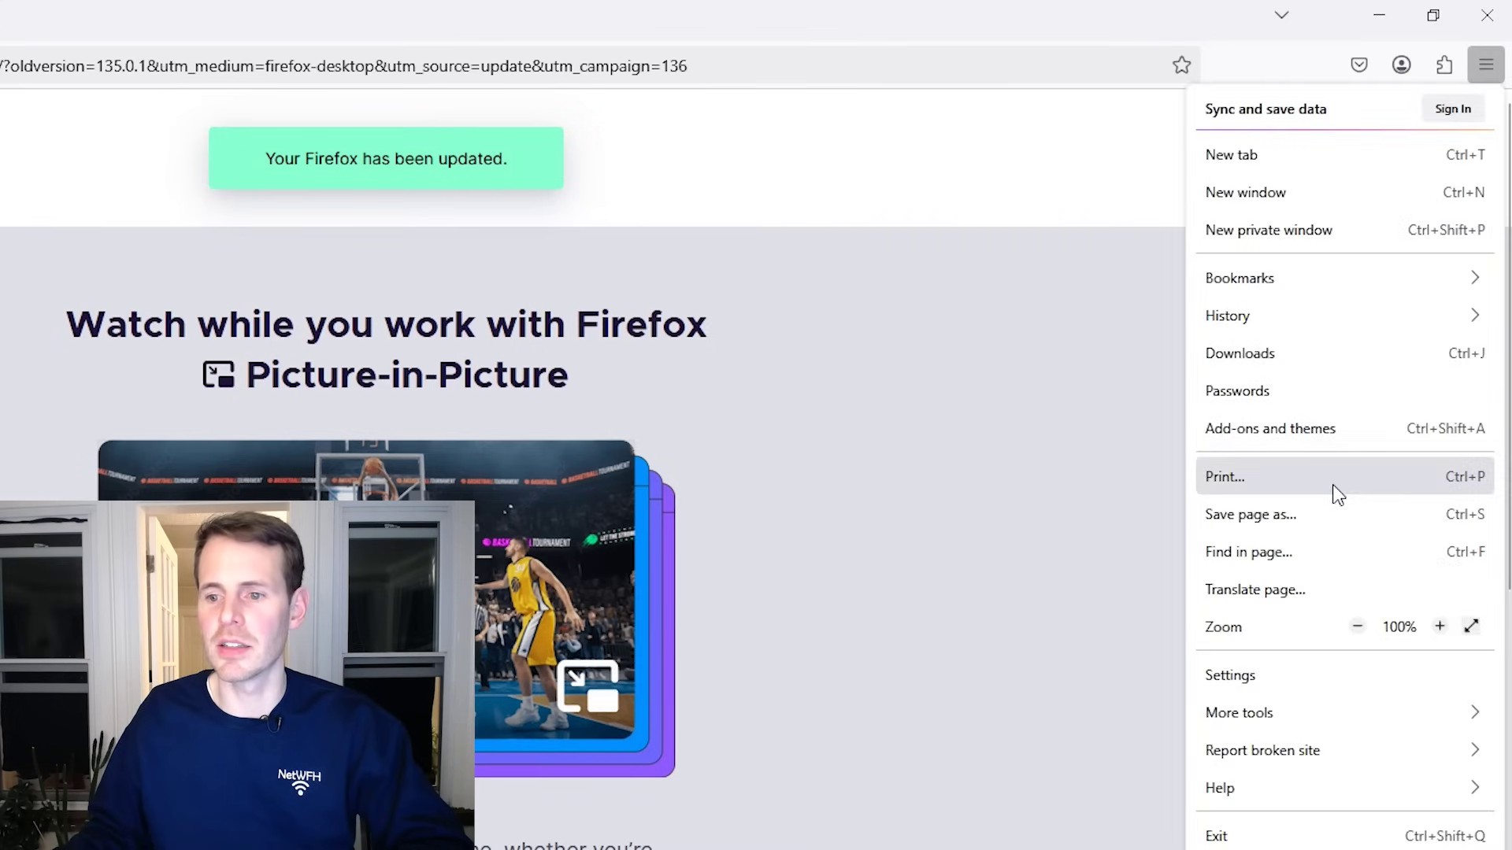
click(1286, 675)
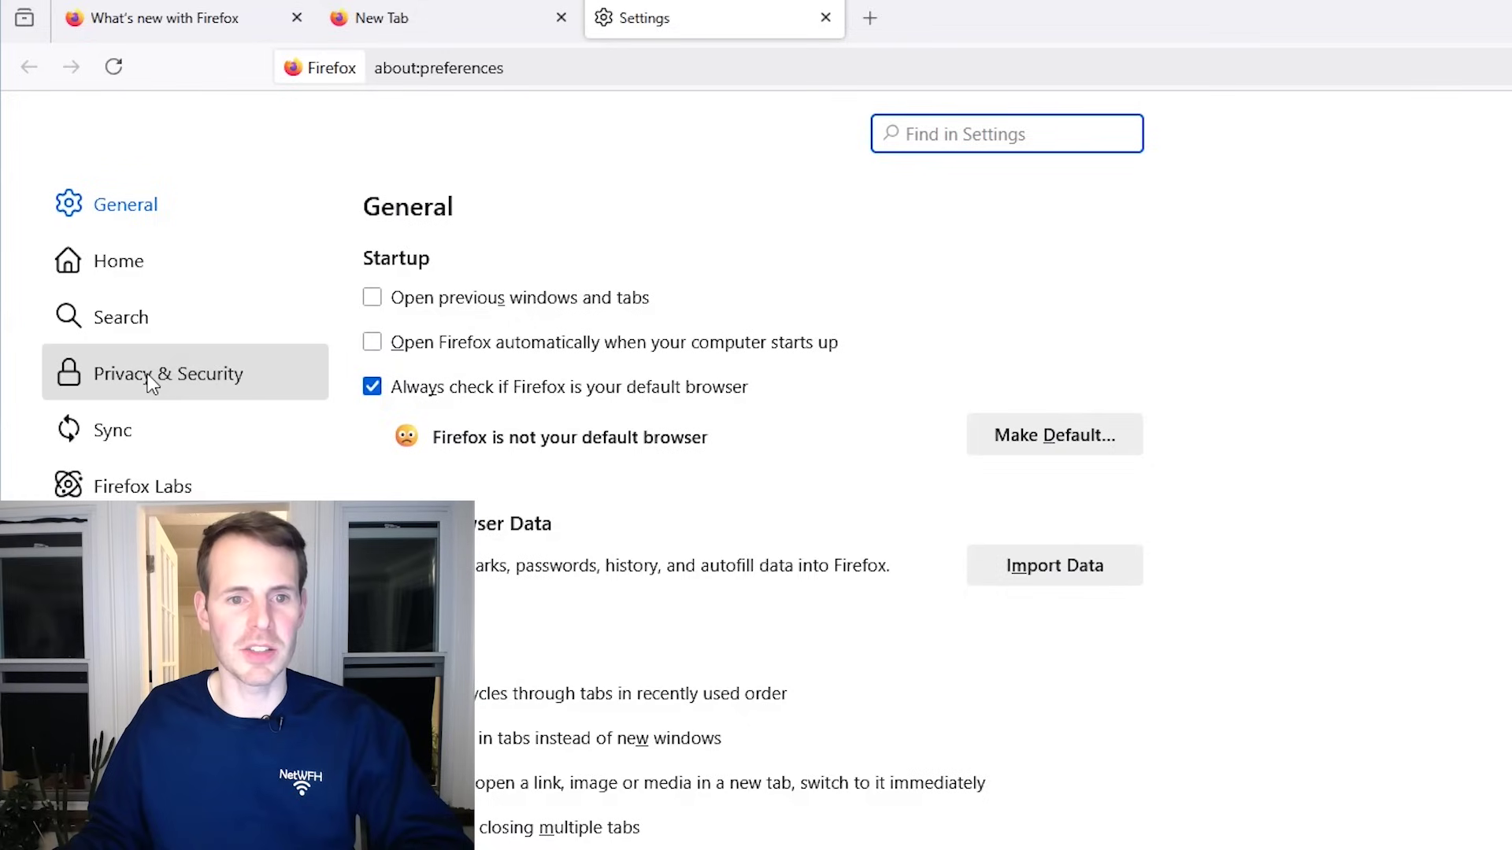
click(154, 380)
scroll(984, 372, down, 15)
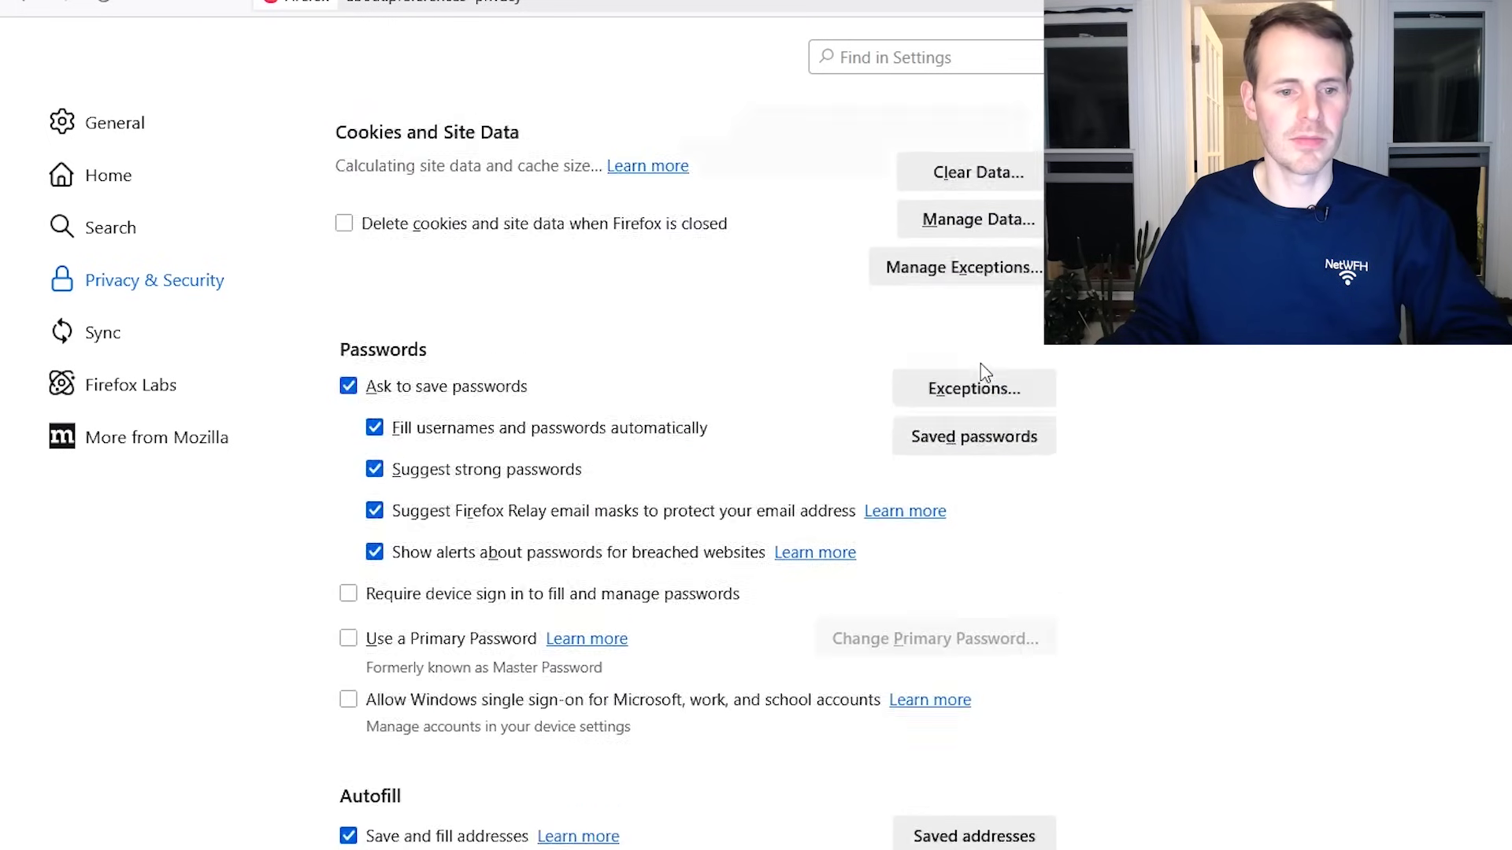
scroll(984, 372, down, 15)
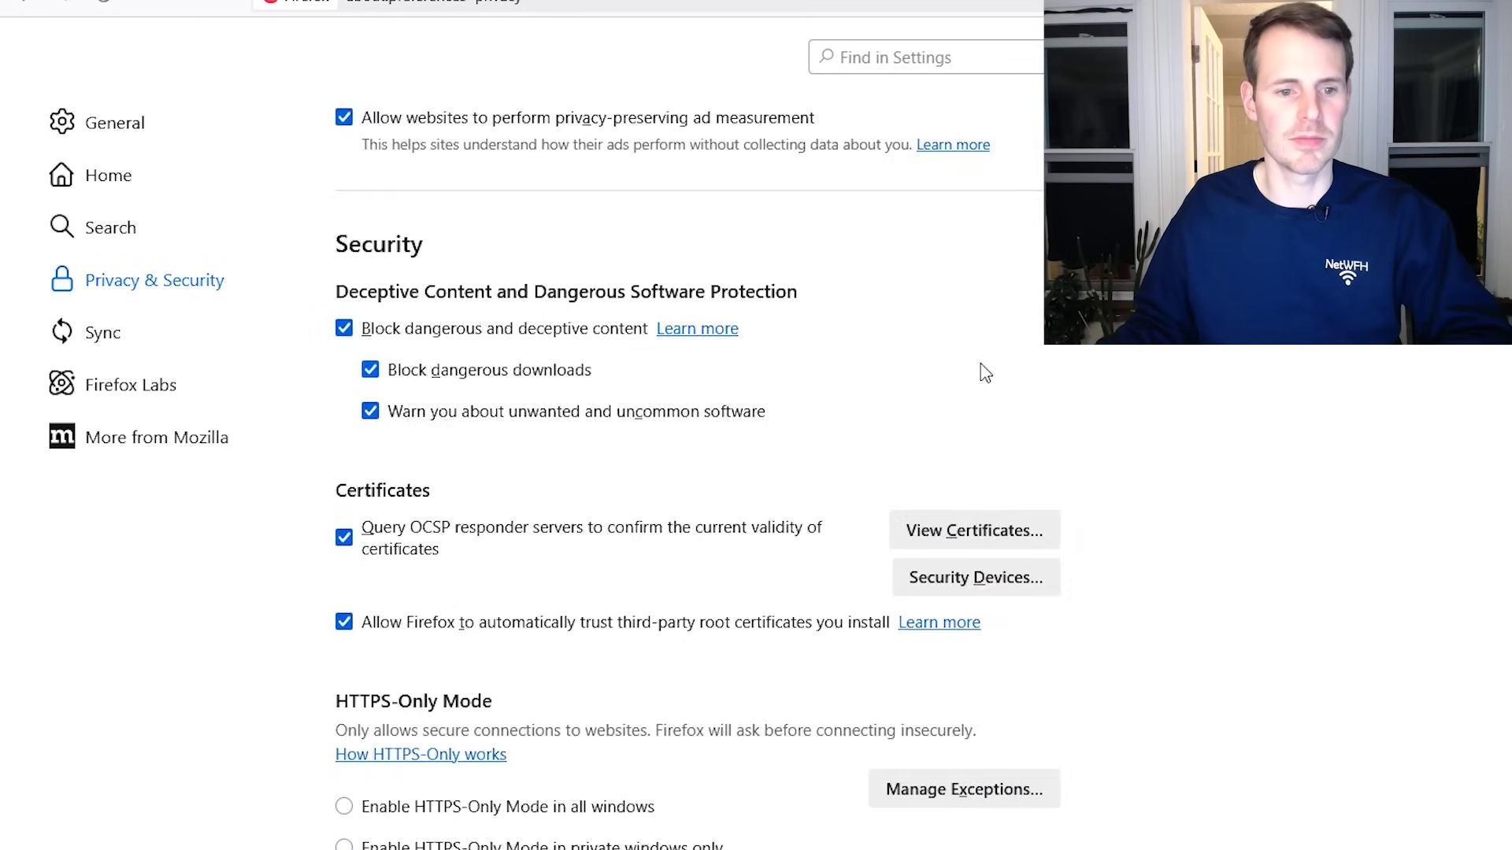
scroll(985, 371, down, 5)
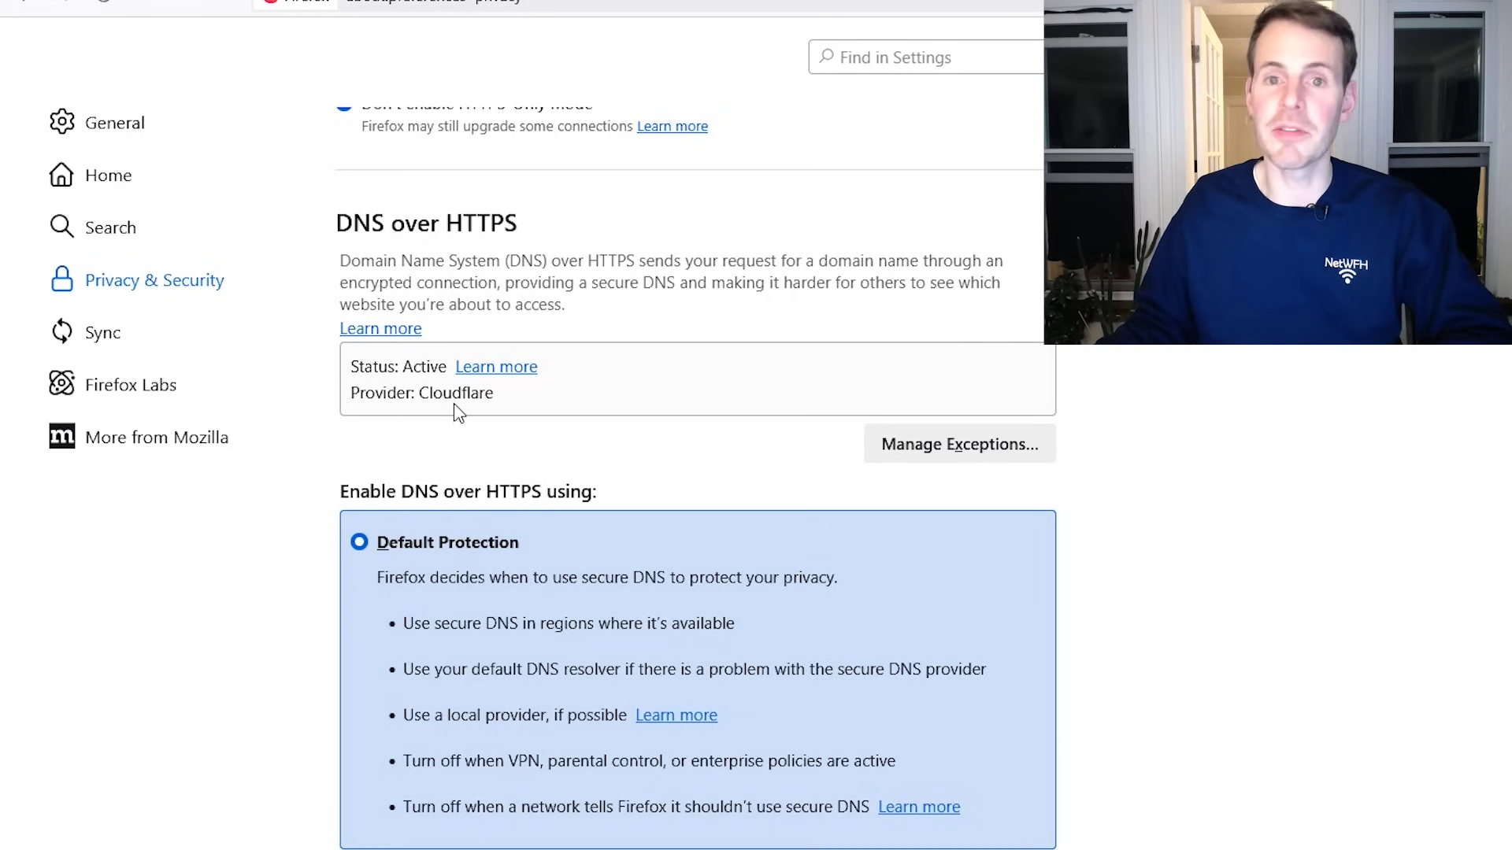
scroll(831, 297, down, 3)
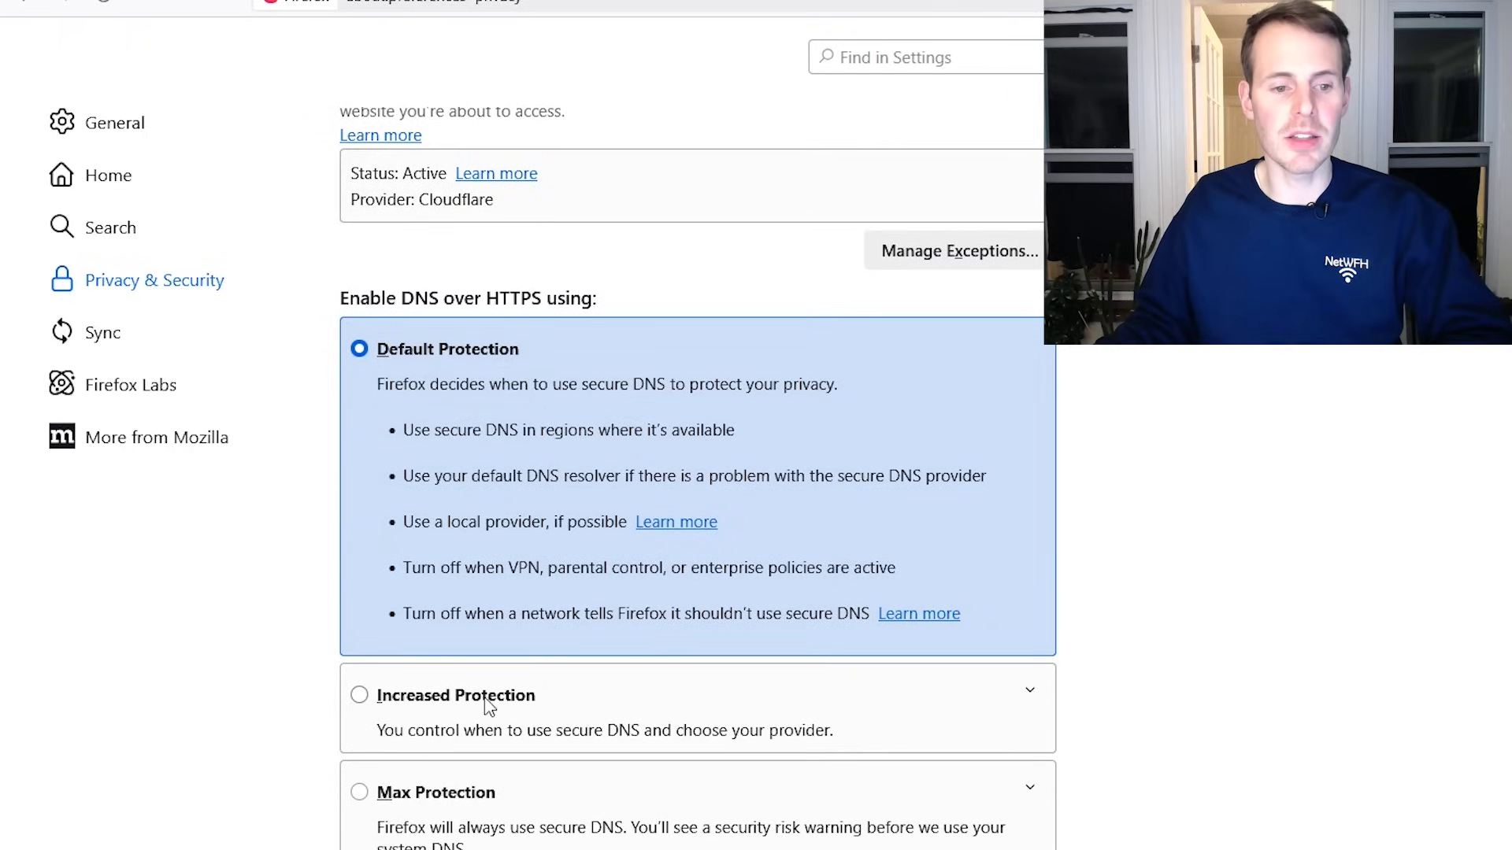
Try Increased Protection with Cloudflare as provider, then revert to Default Protection.
click(360, 698)
click(750, 720)
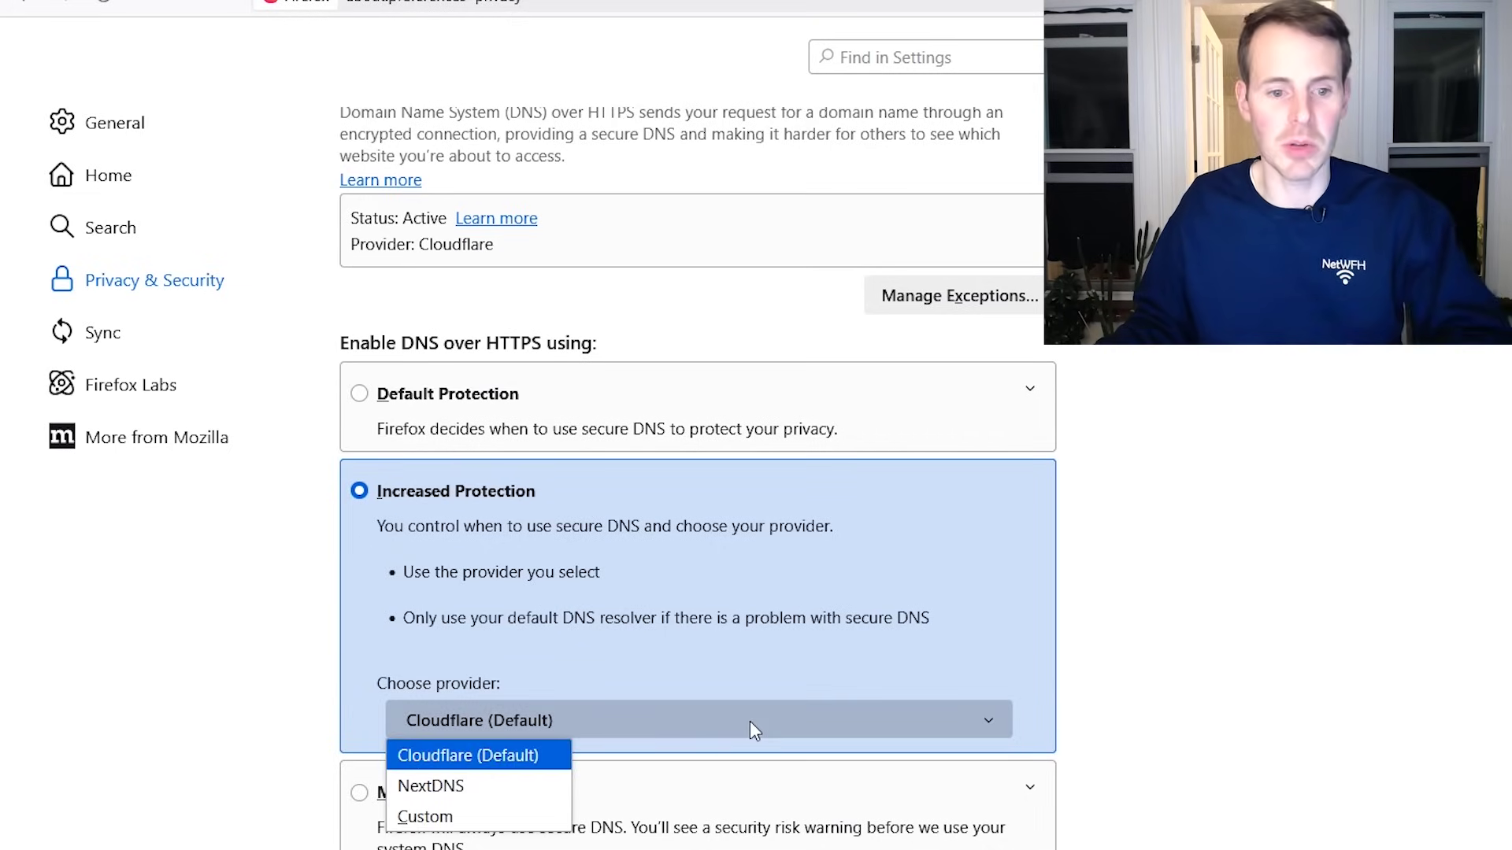
click(750, 720)
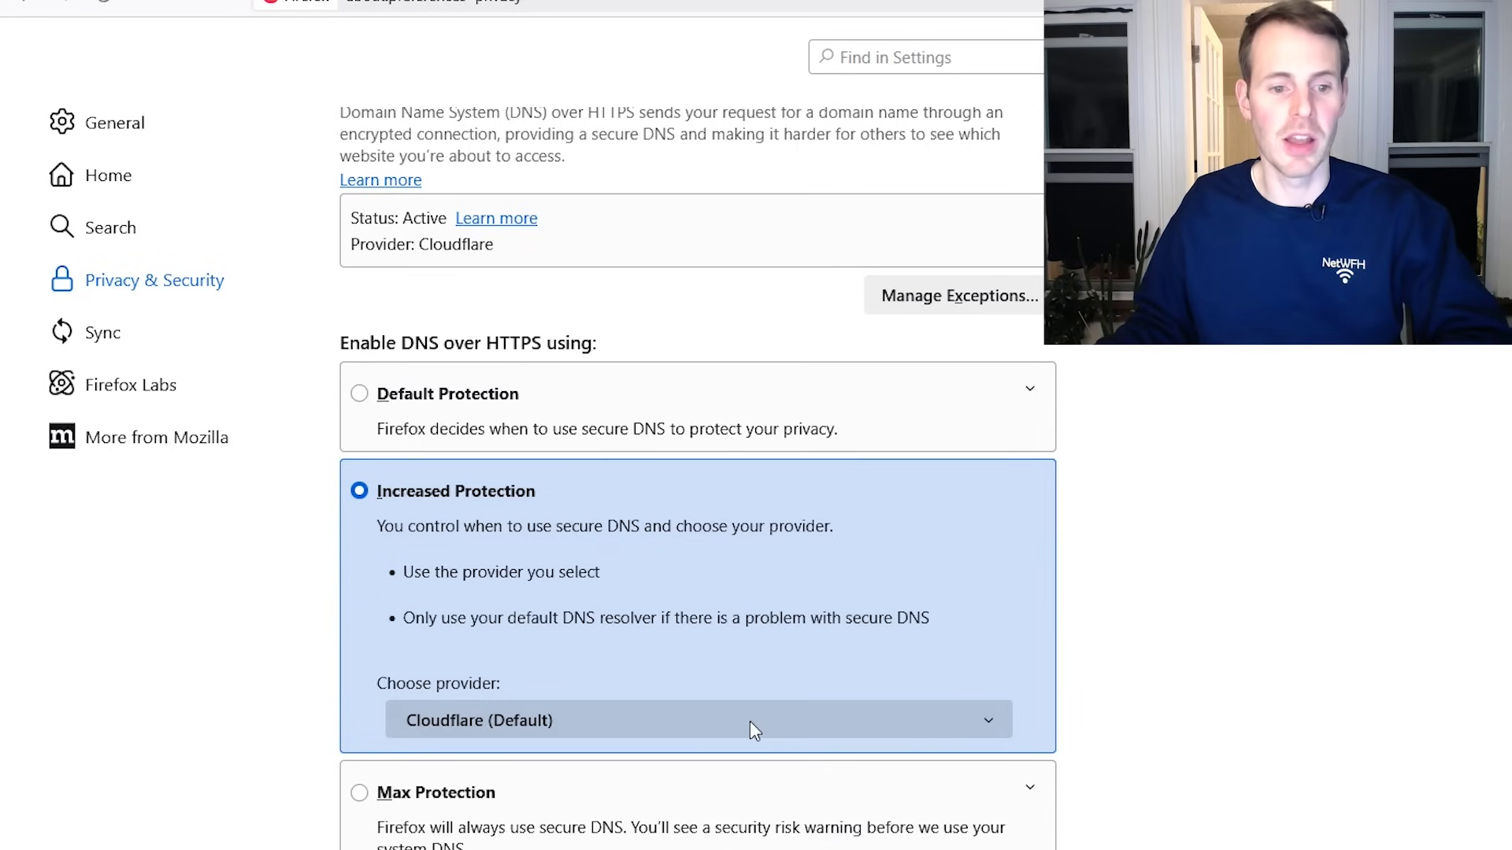
click(368, 394)
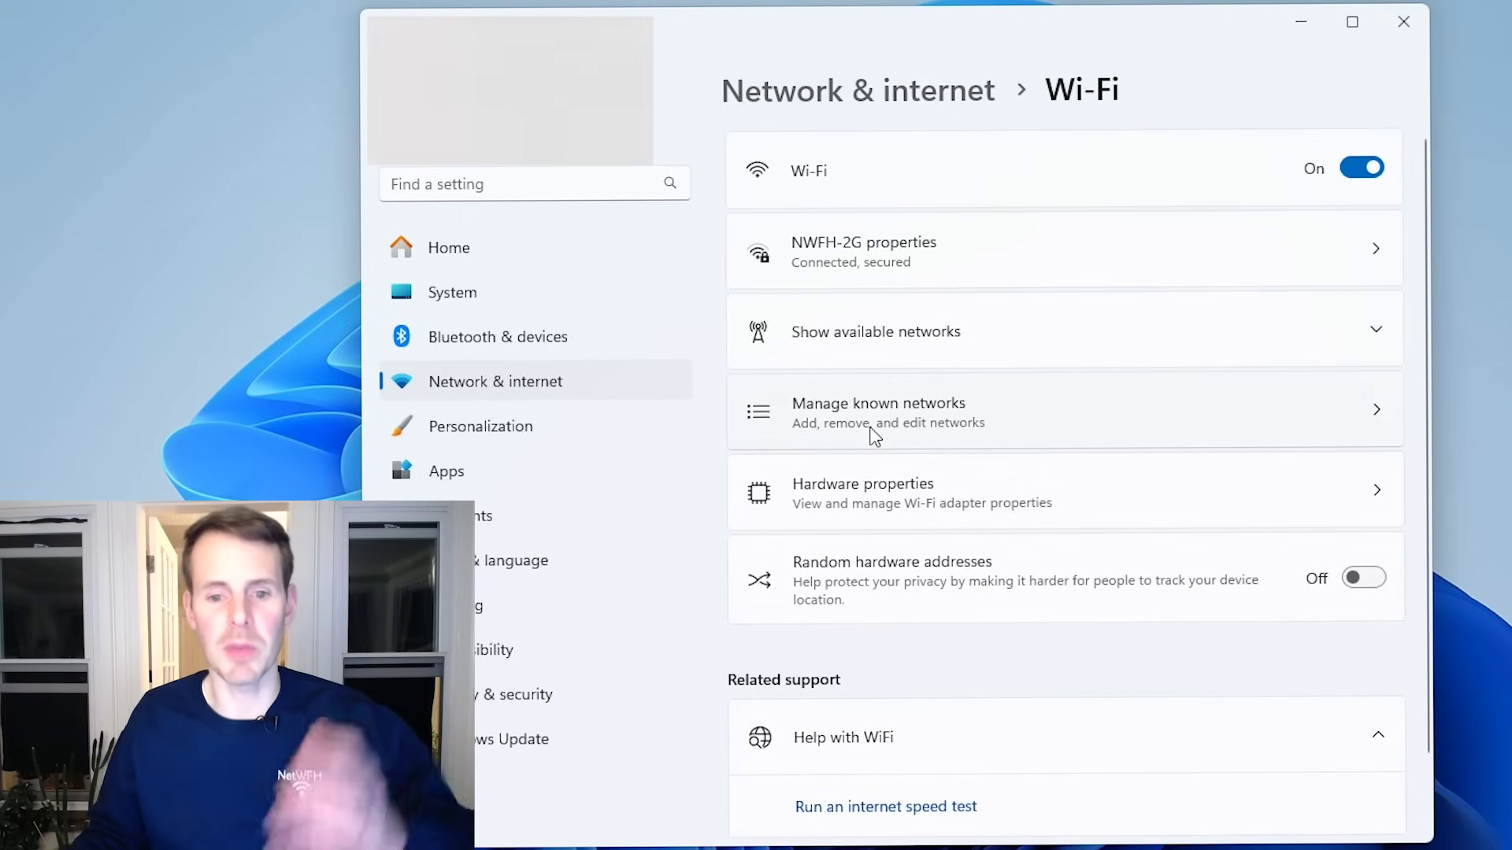
Open the Wi-Fi hardware properties to review the unencrypted 1.1.1.1 and 1.0.0.1 DNS servers.
click(882, 493)
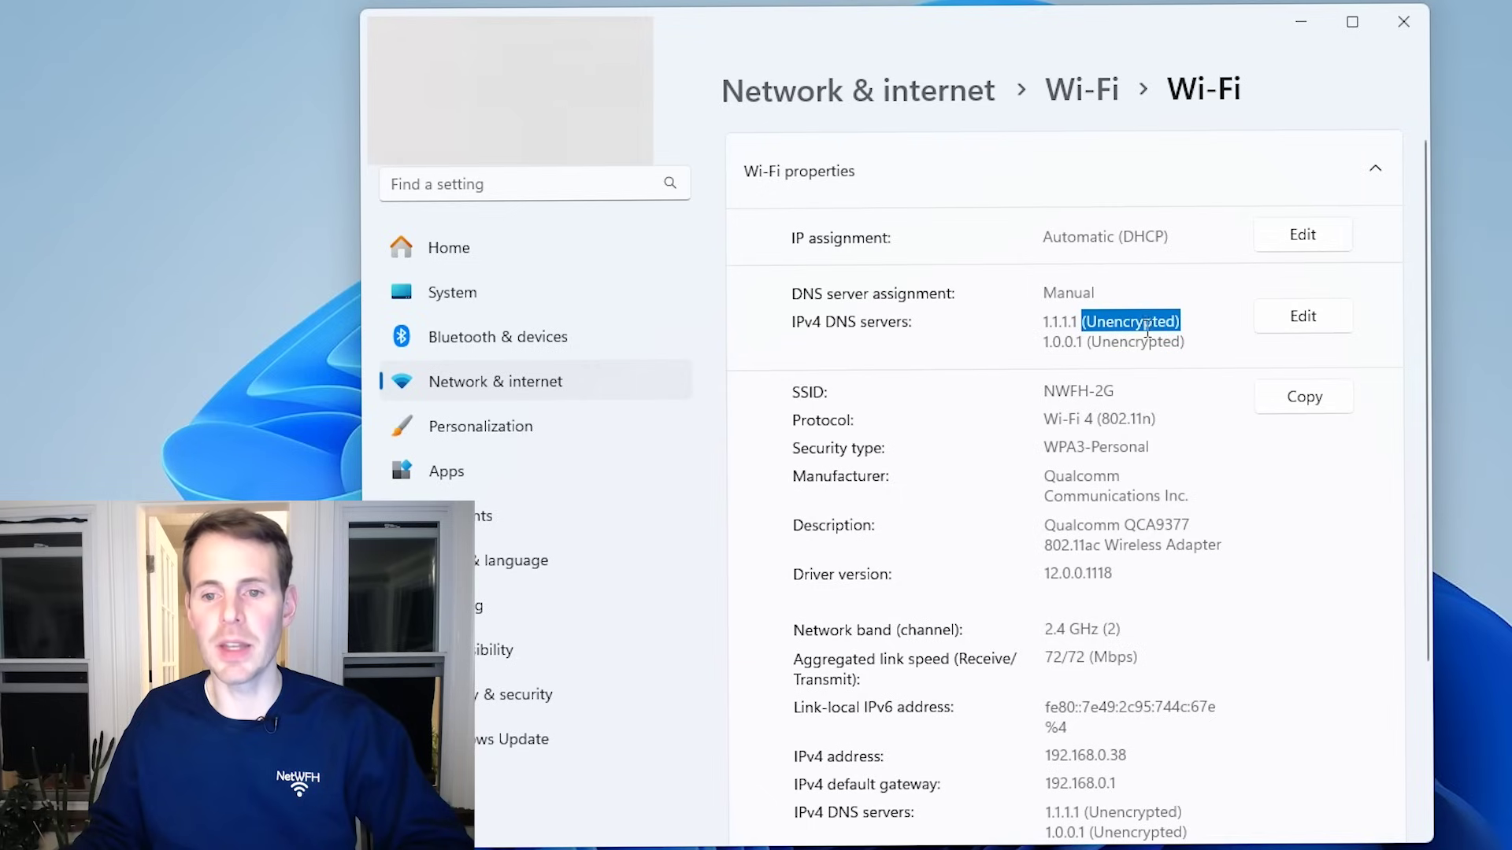
drag(1214, 344, 1101, 352)
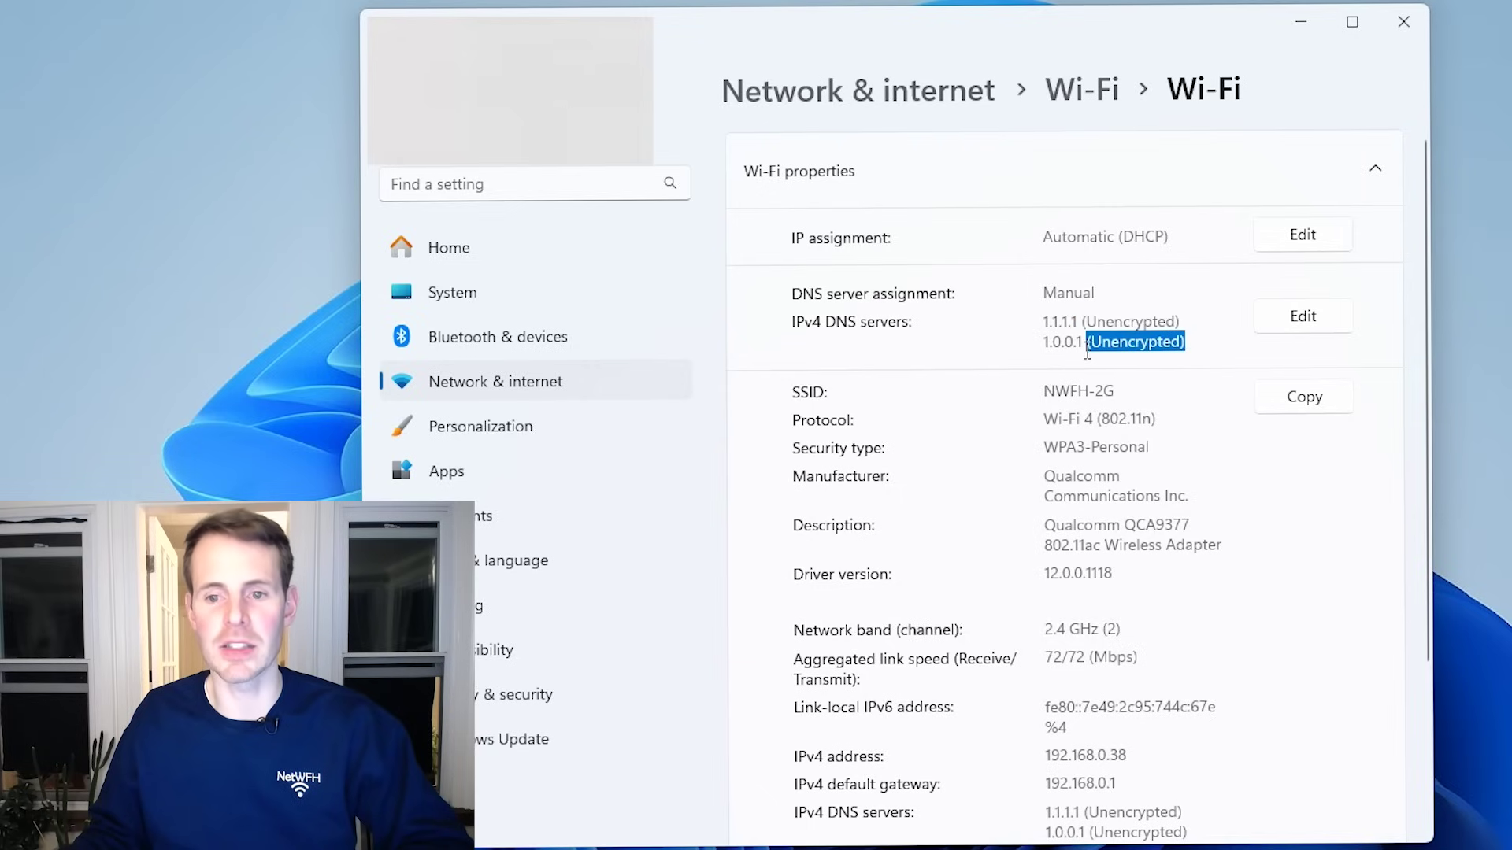
click(1087, 348)
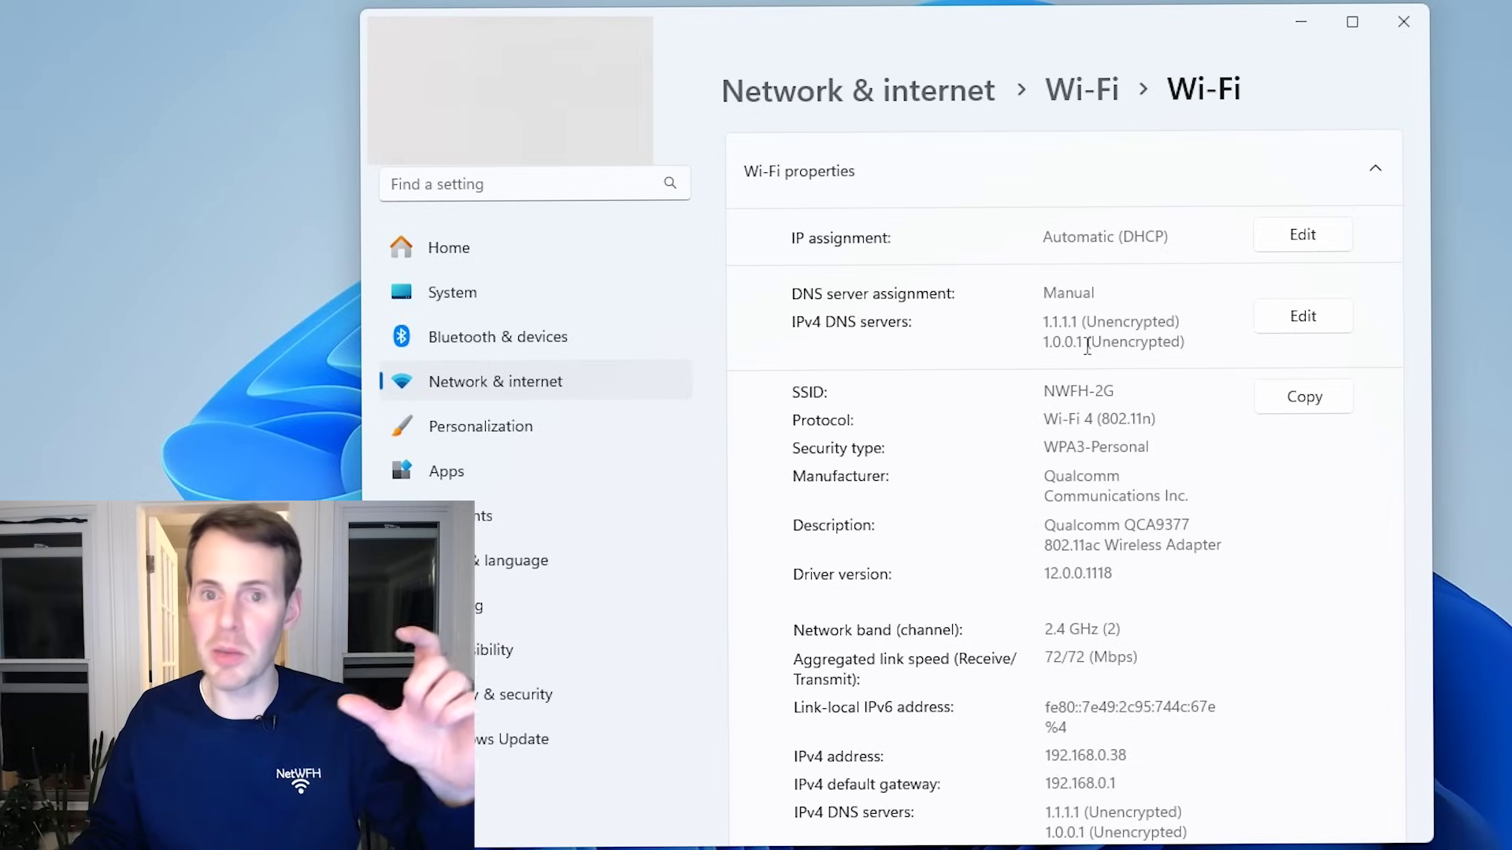
Set DNS over HTTPS to On (automatic template) for both the preferred and alternate DNS servers.
click(1323, 321)
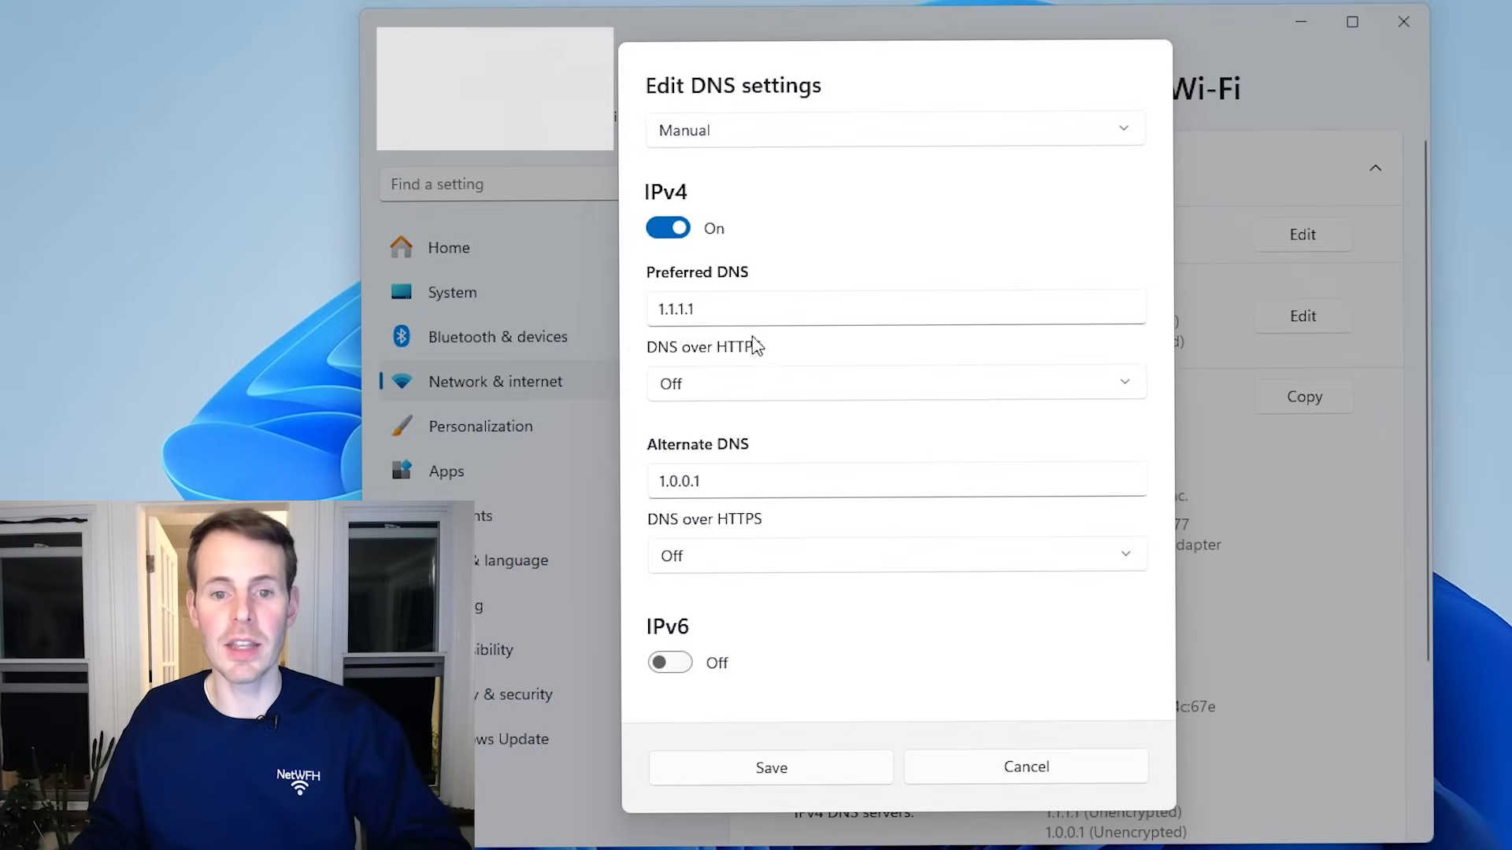
click(731, 383)
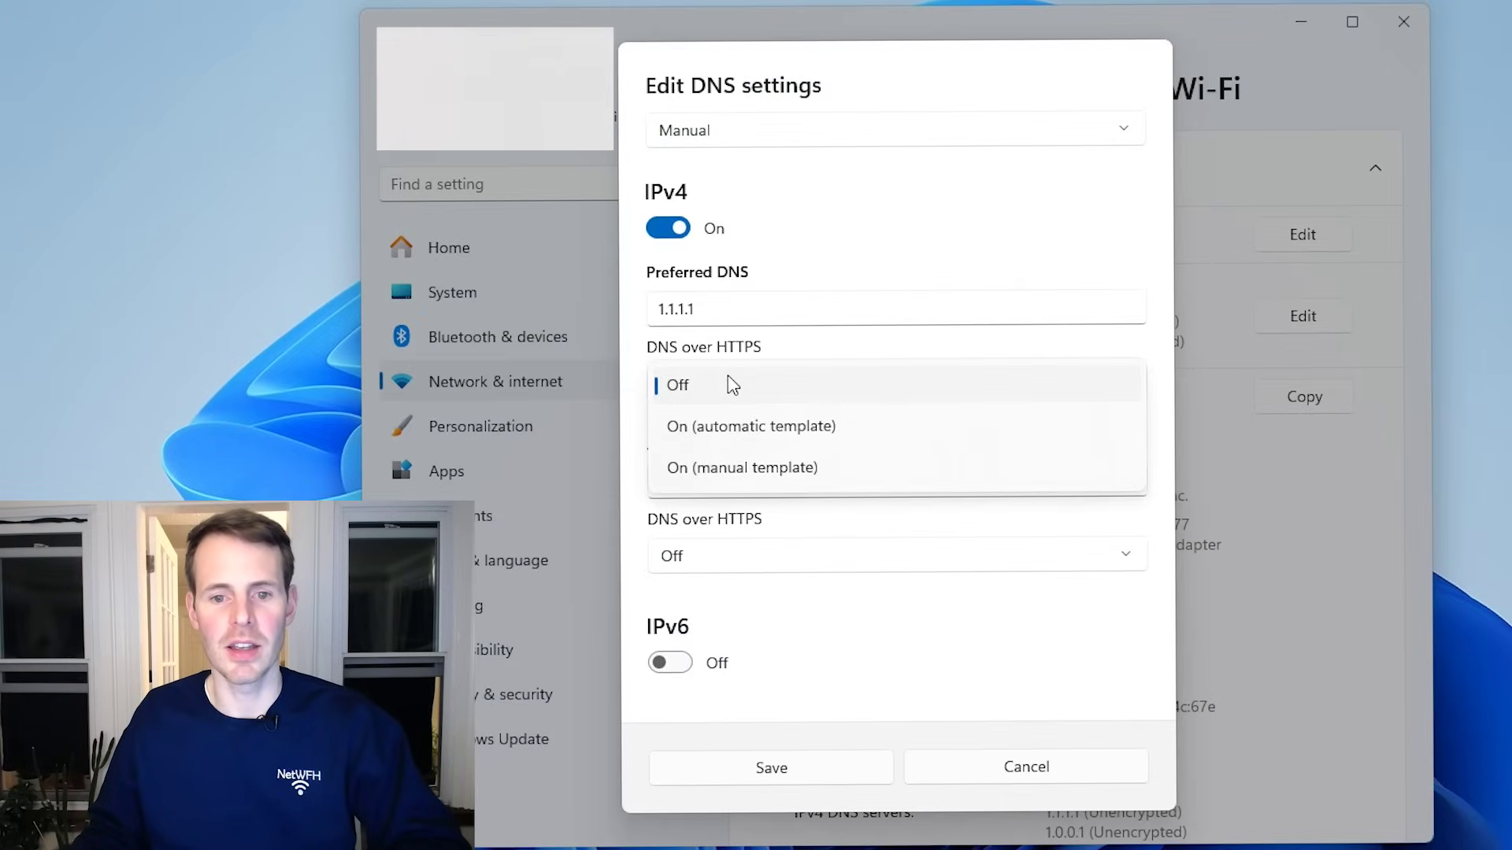
click(737, 427)
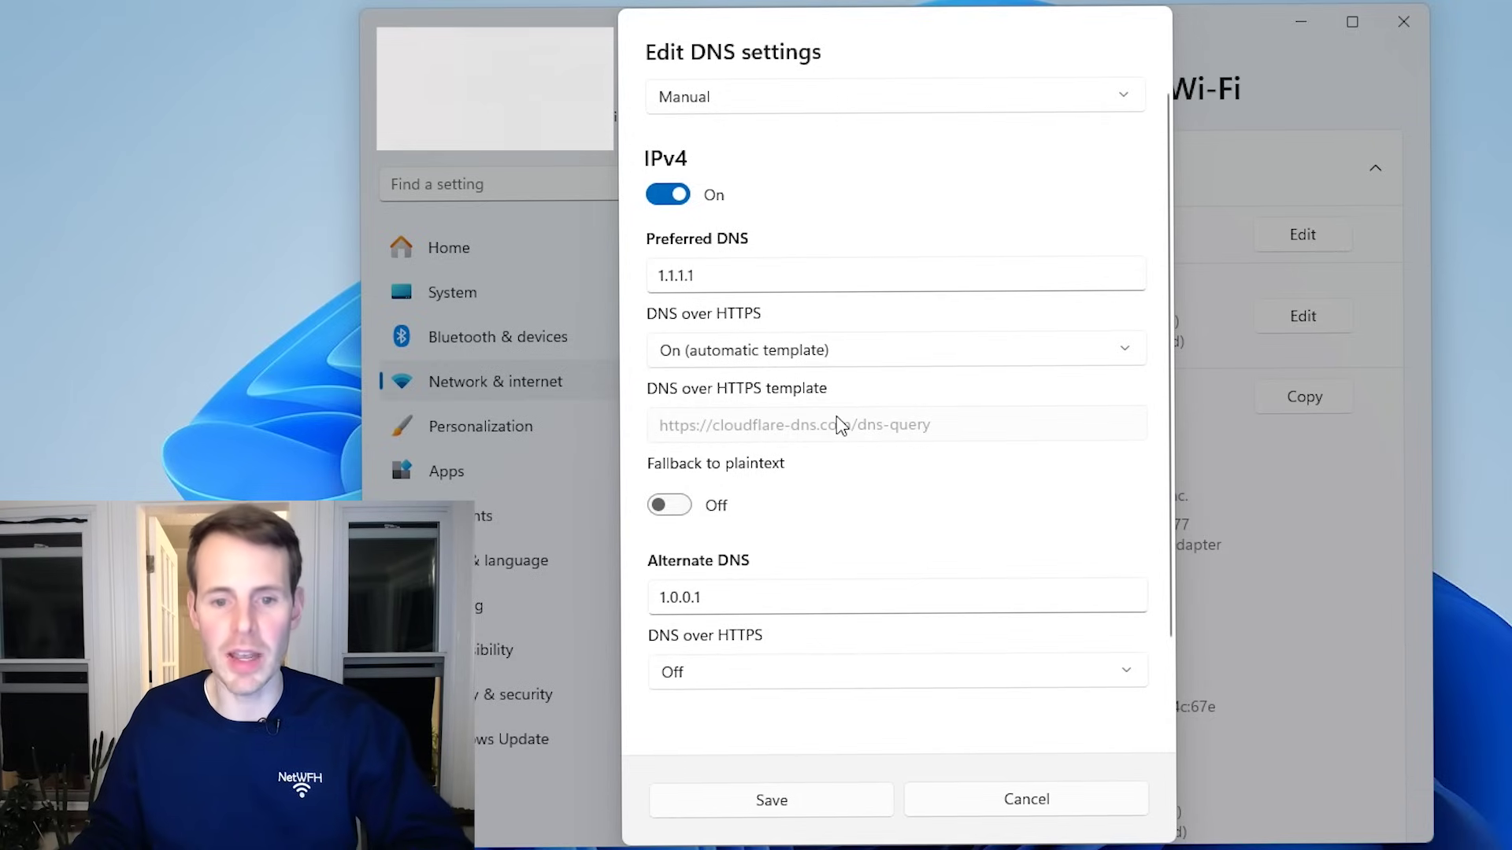
scroll(797, 508, down, 1)
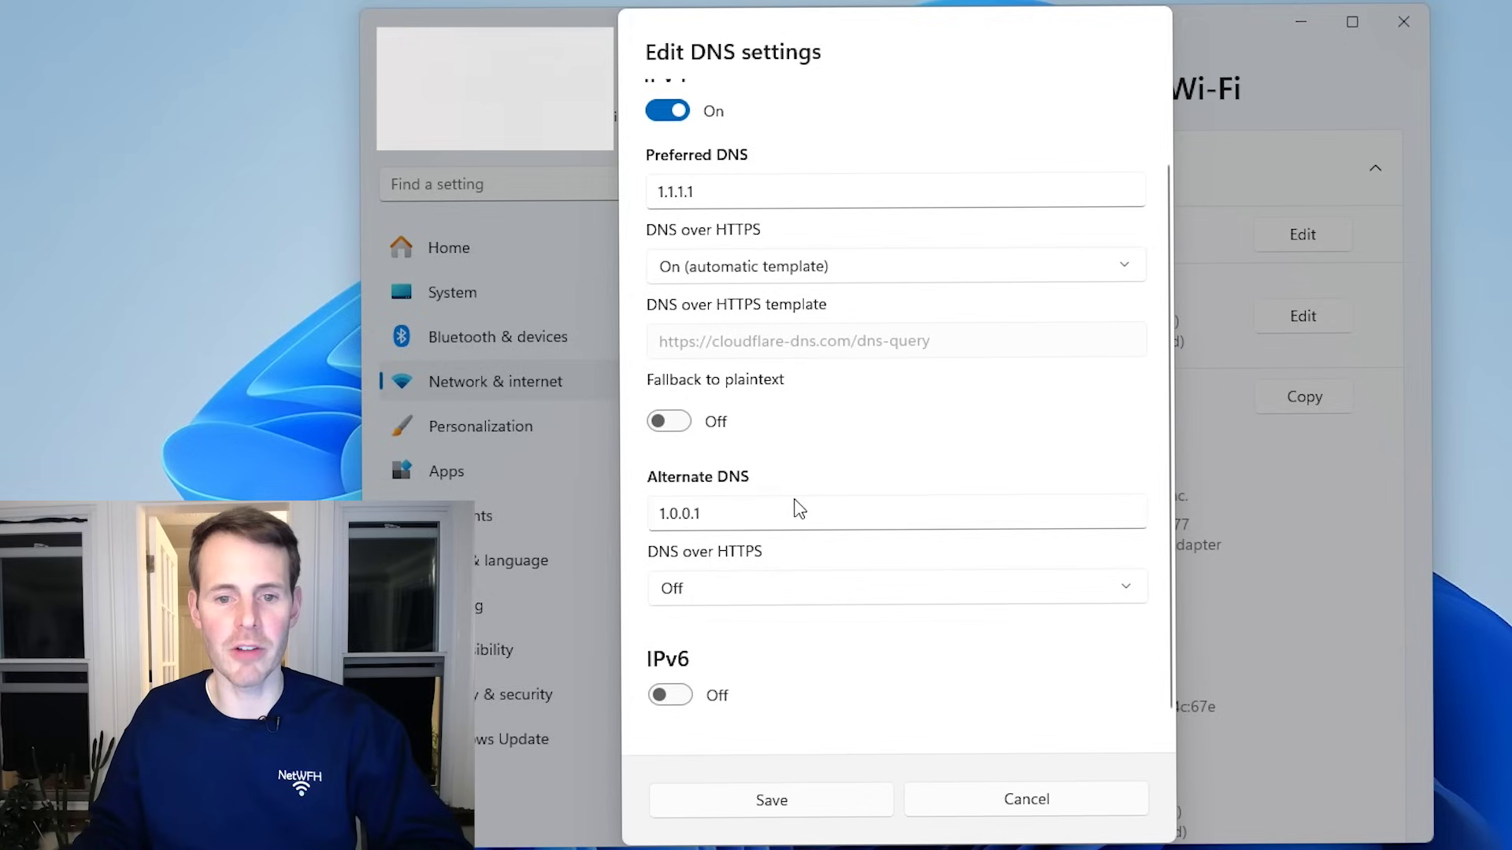
click(718, 611)
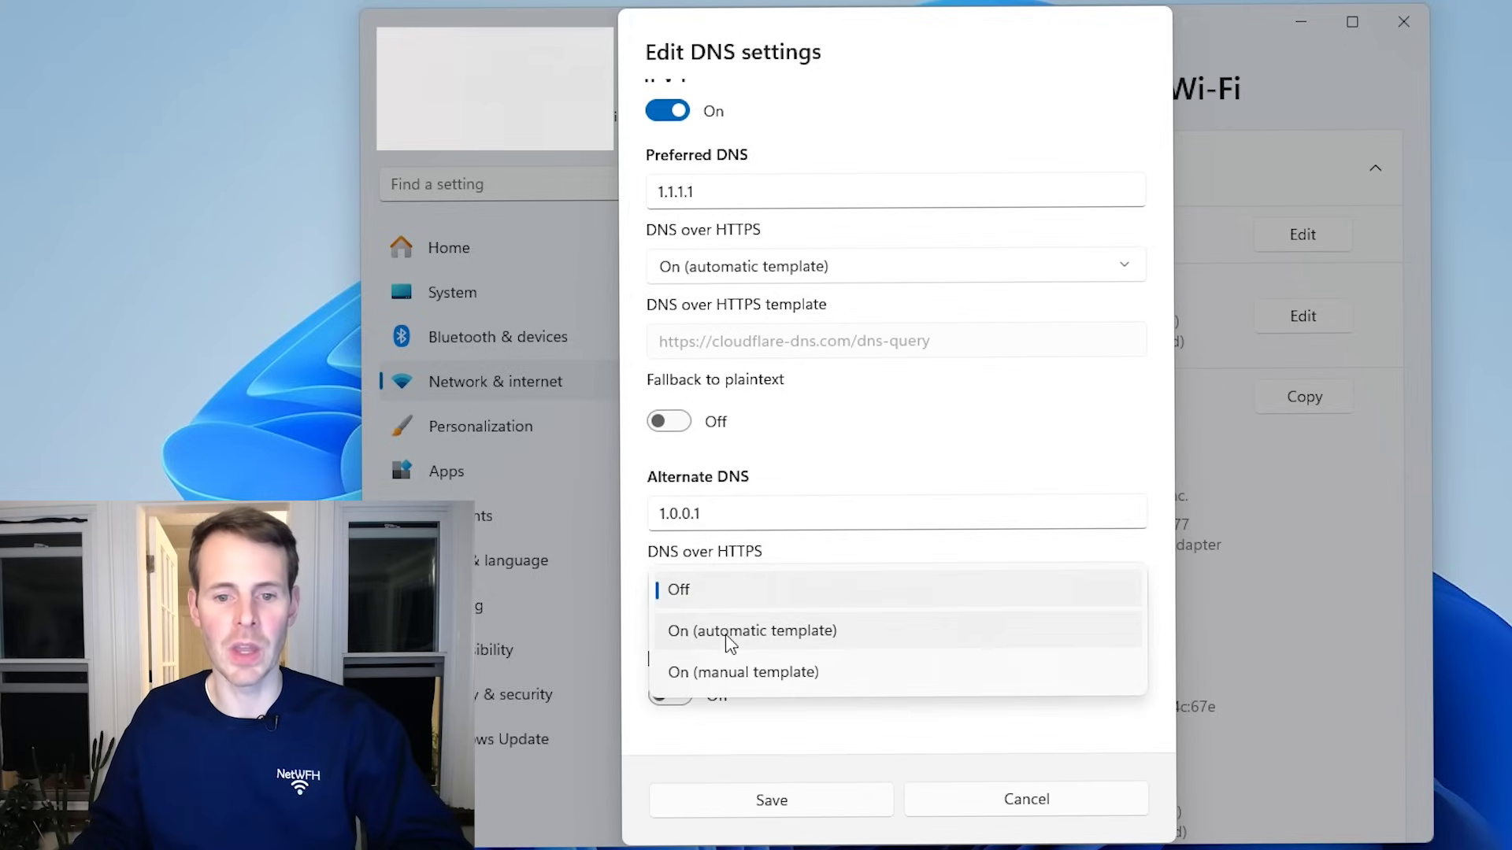
click(727, 636)
scroll(906, 481, down, 1)
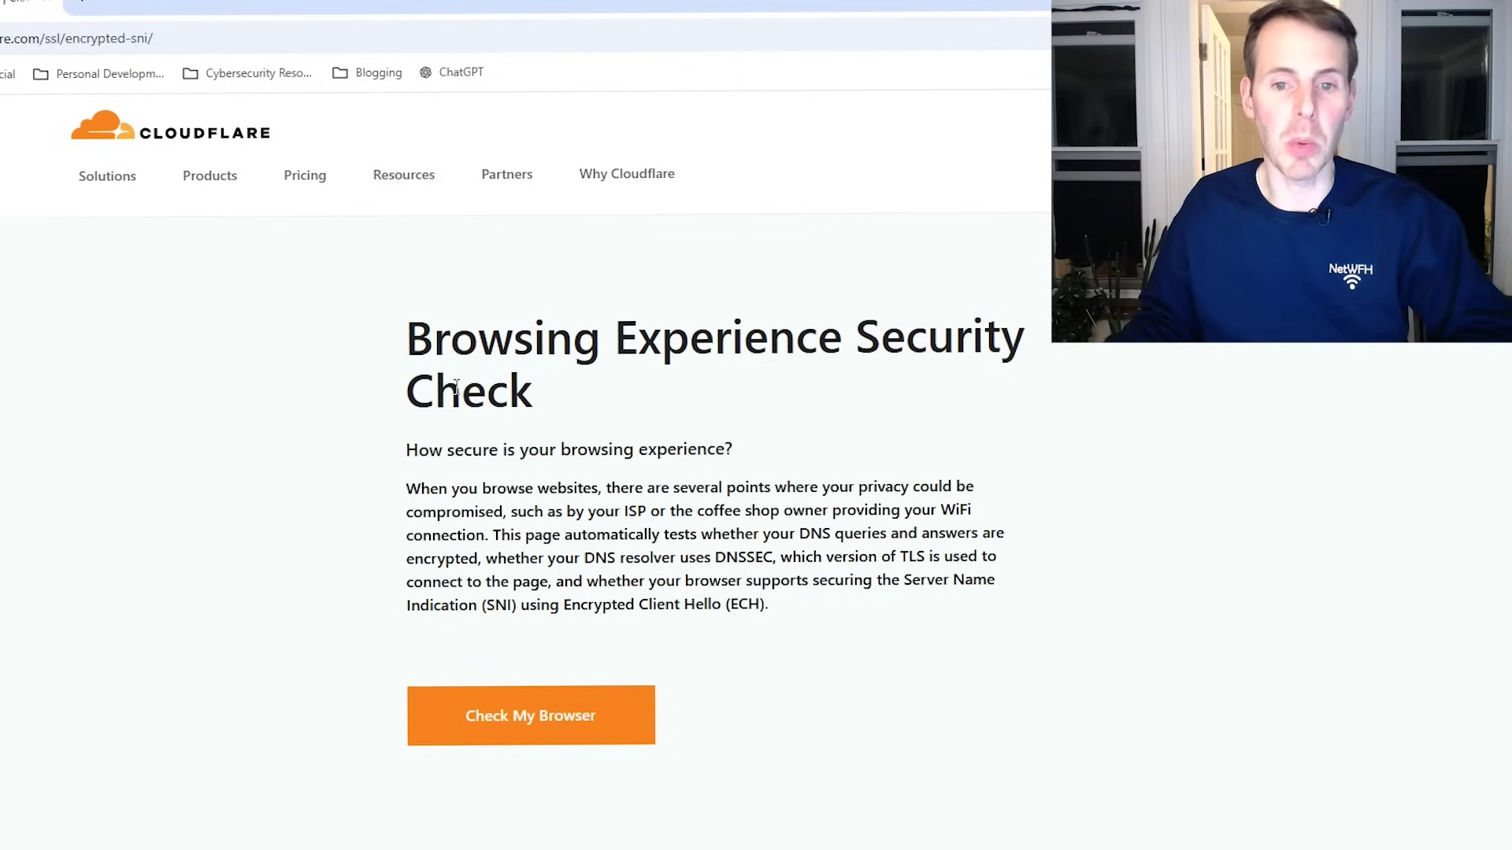
Run Cloudflare's Check My Browser test to confirm Secure DNS, DNSSEC, TLS 1.3 and Secure SNI pass.
click(531, 719)
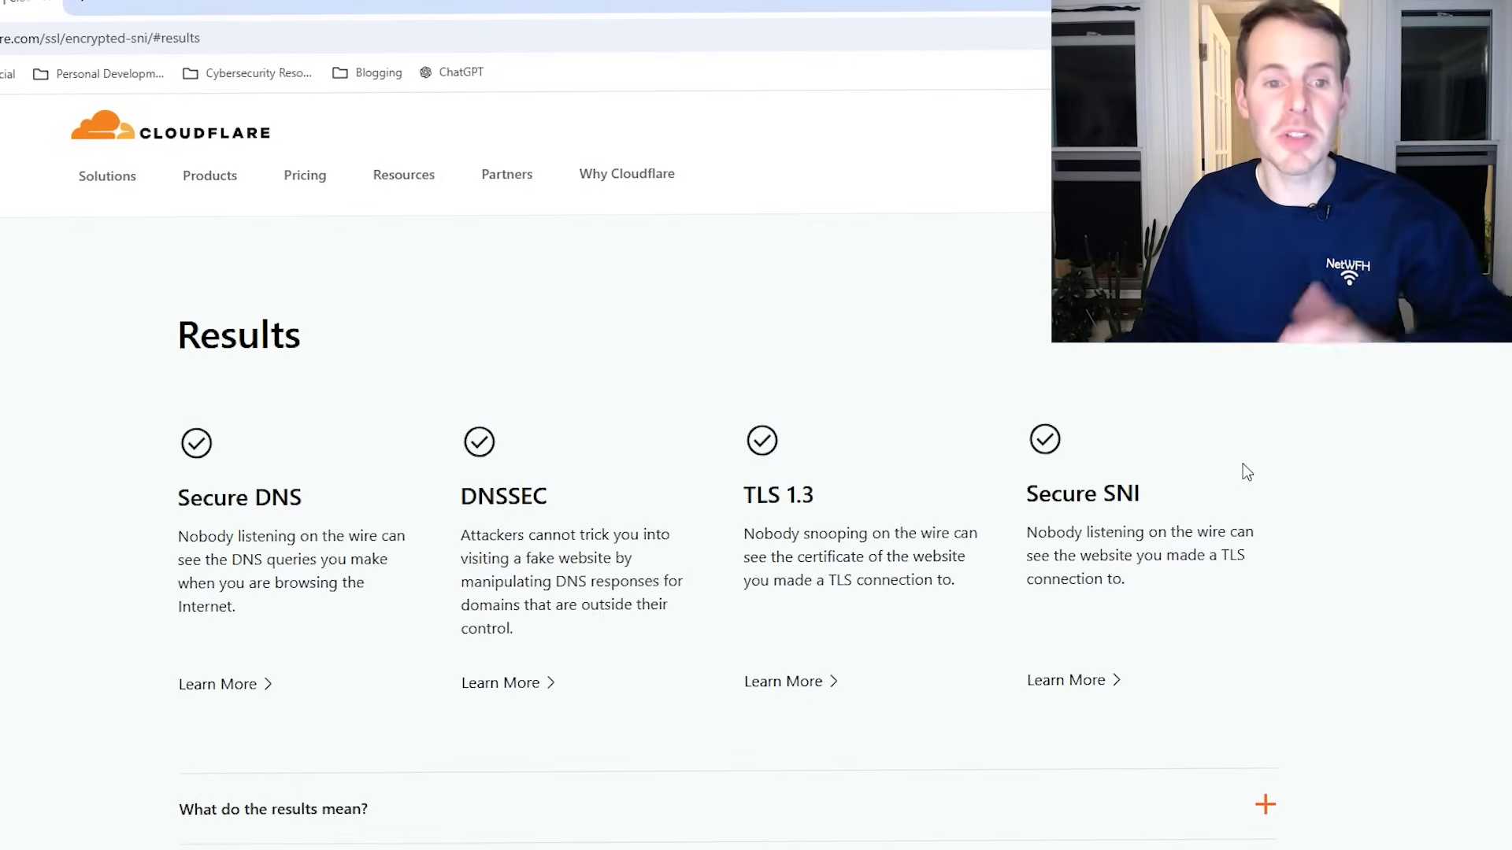